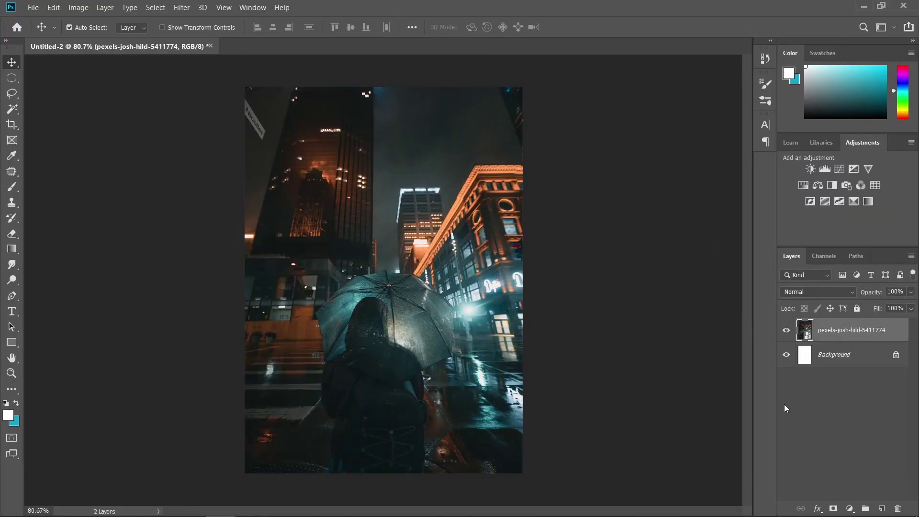
- Create a pure black Color Fill 1 layer over the photo and convert it to a smart object
left_click(850, 509)
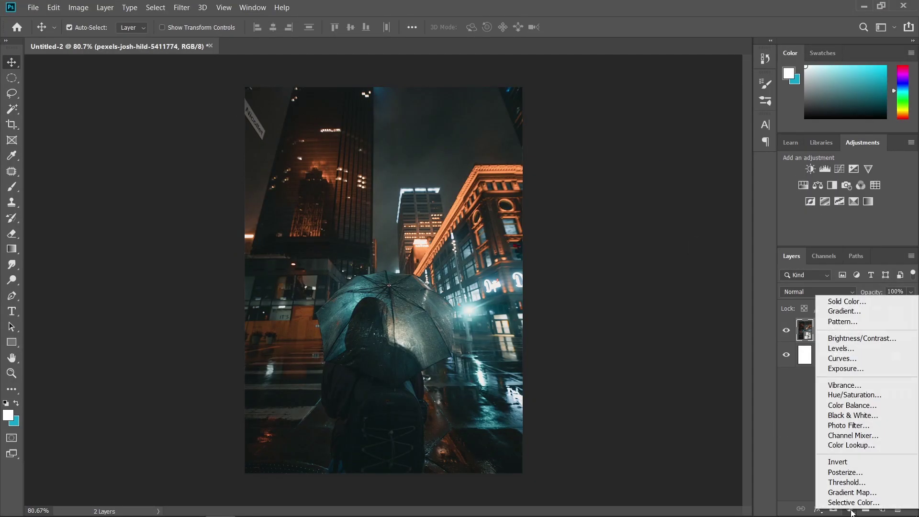
left_click(846, 302)
left_click(576, 130)
left_click_drag(576, 129, 556, 281)
left_click(844, 104)
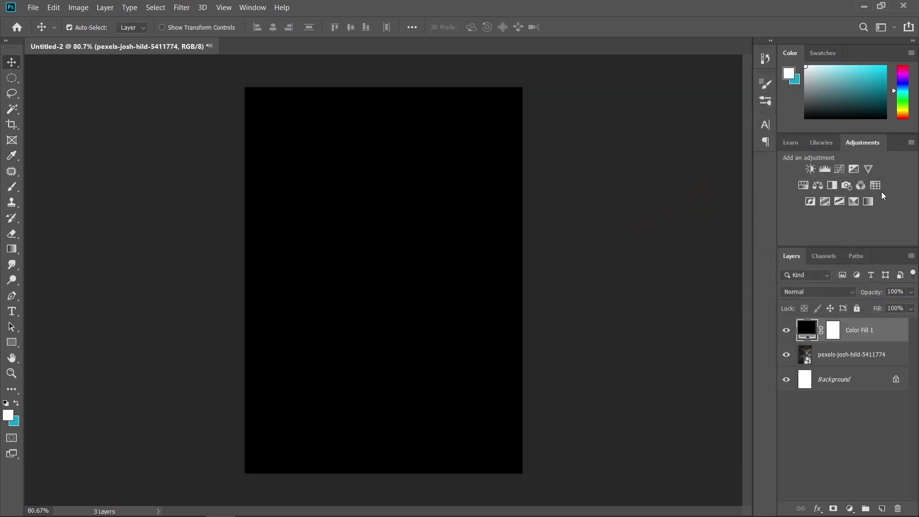
right_click(864, 332)
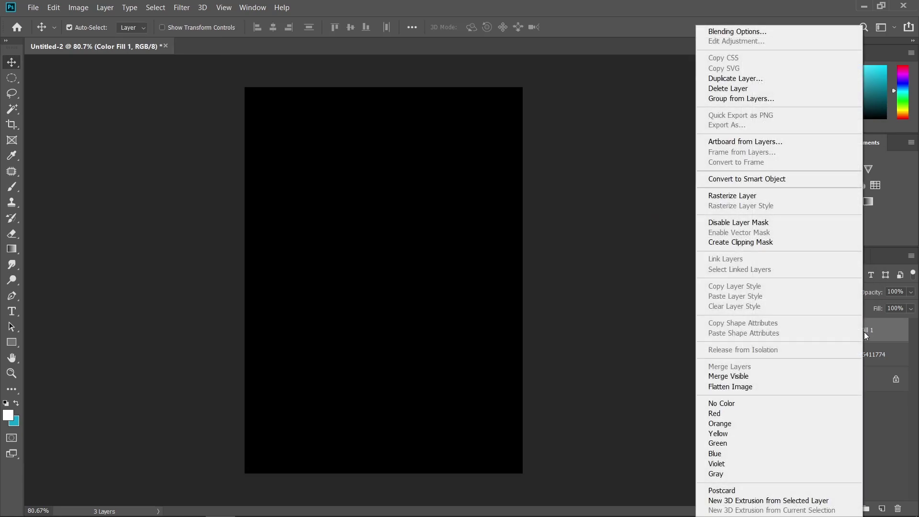
left_click(759, 178)
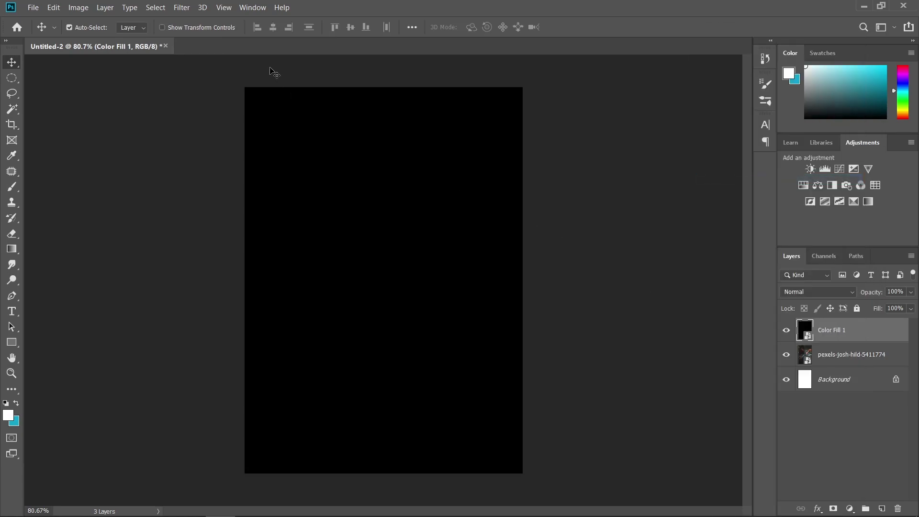
- Apply Add Noise to Color Fill 1 at 40%, Gaussian, Monochromatic, as a smart filter
left_click(182, 8)
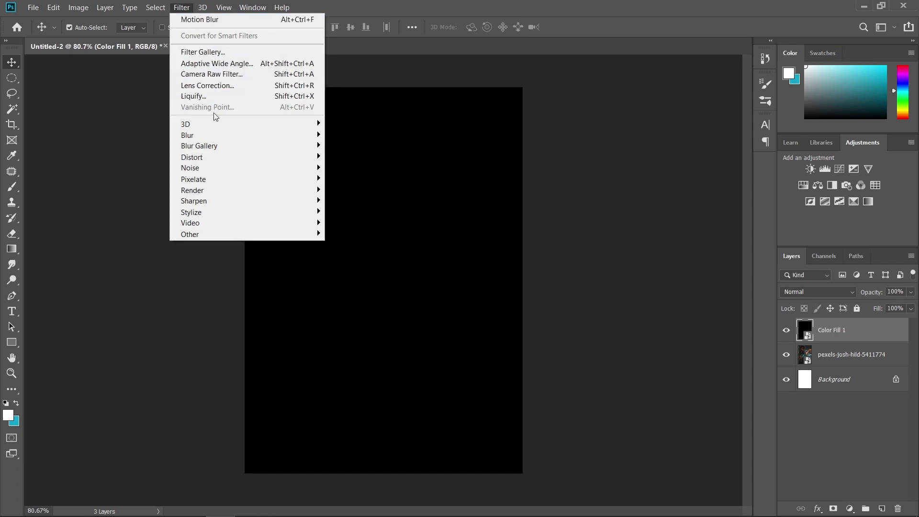
mouse_move(224, 169)
left_click(355, 169)
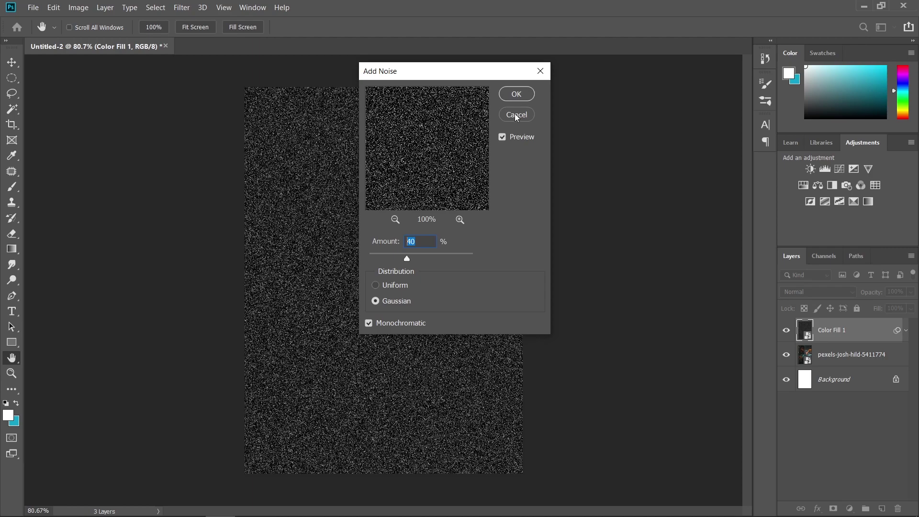
left_click(516, 94)
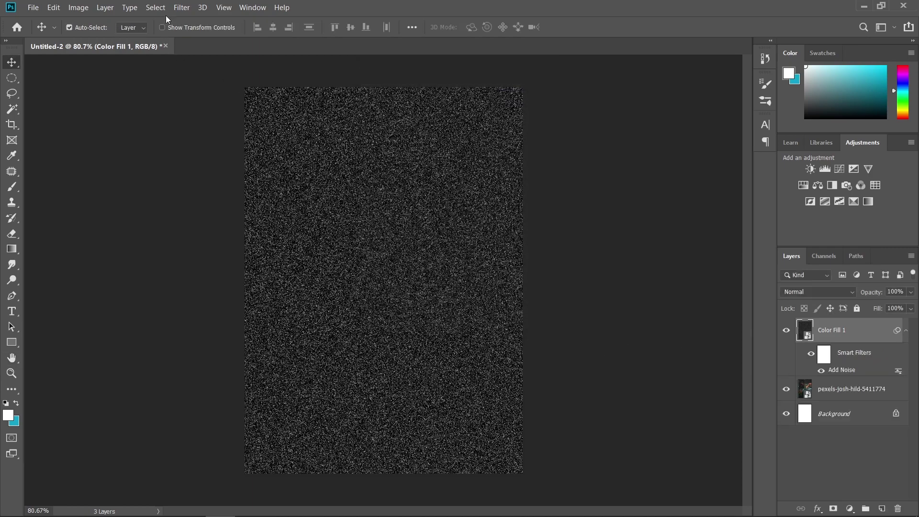
- Add a Motion Blur of -90° angle and 30 pixels distance to the noise layer
left_click(181, 8)
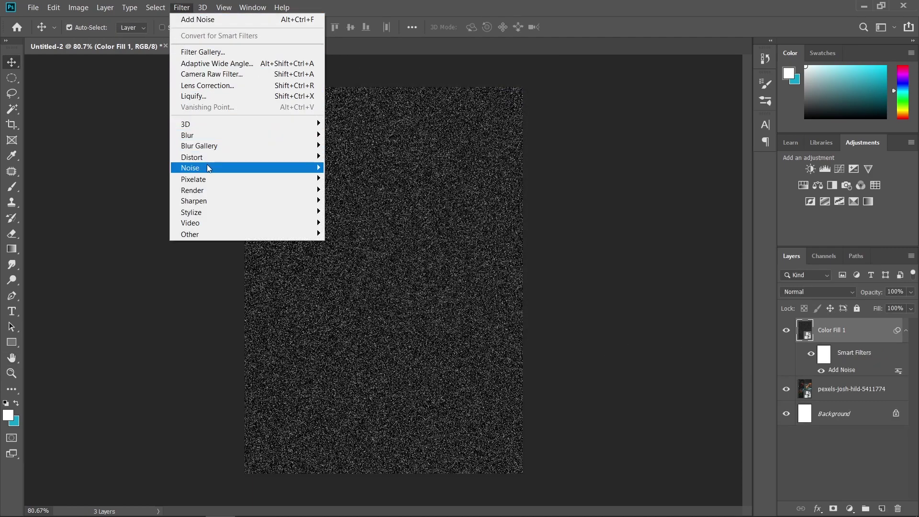
mouse_move(218, 137)
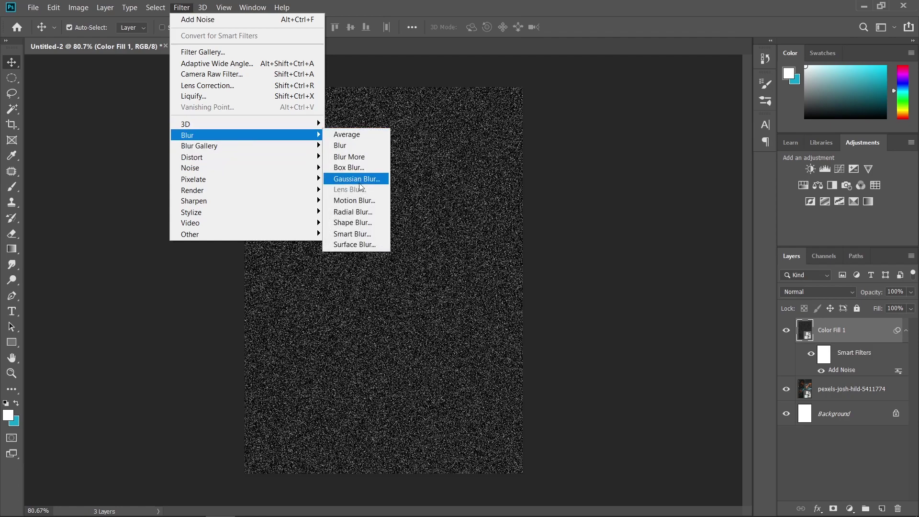
left_click(354, 200)
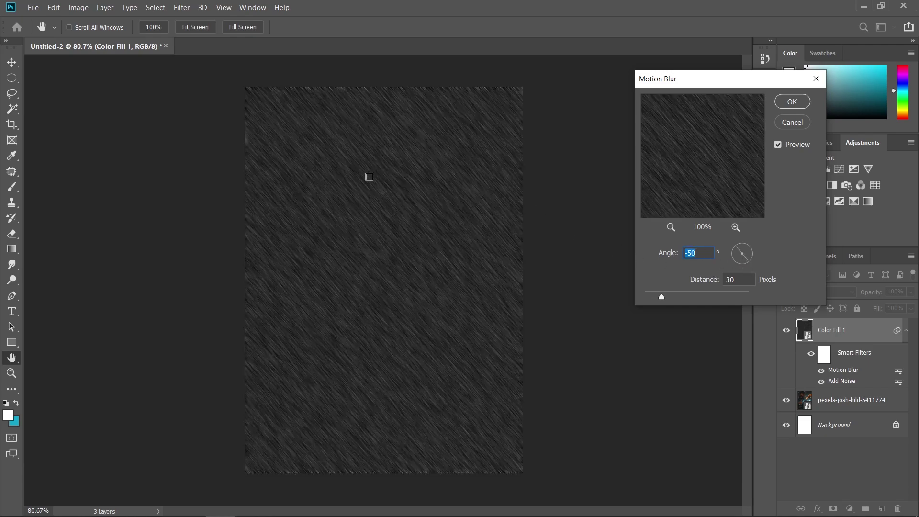
type("-")
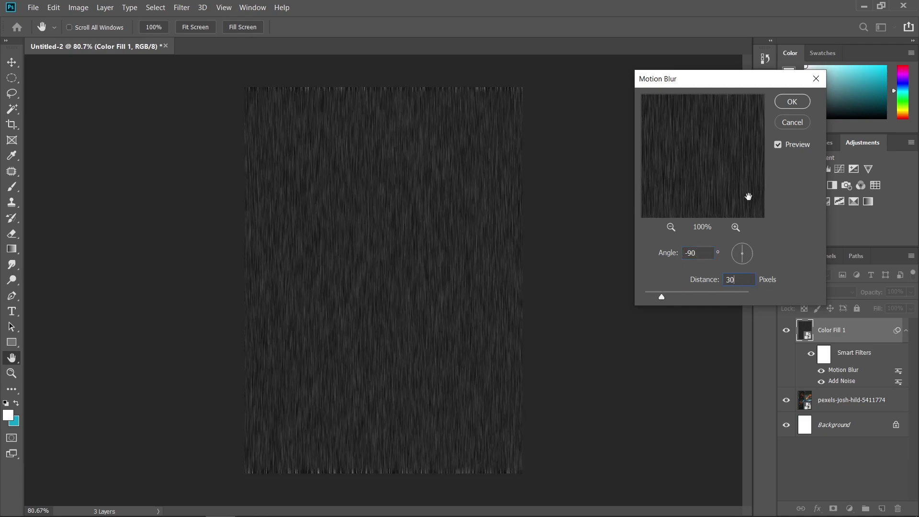
left_click(793, 102)
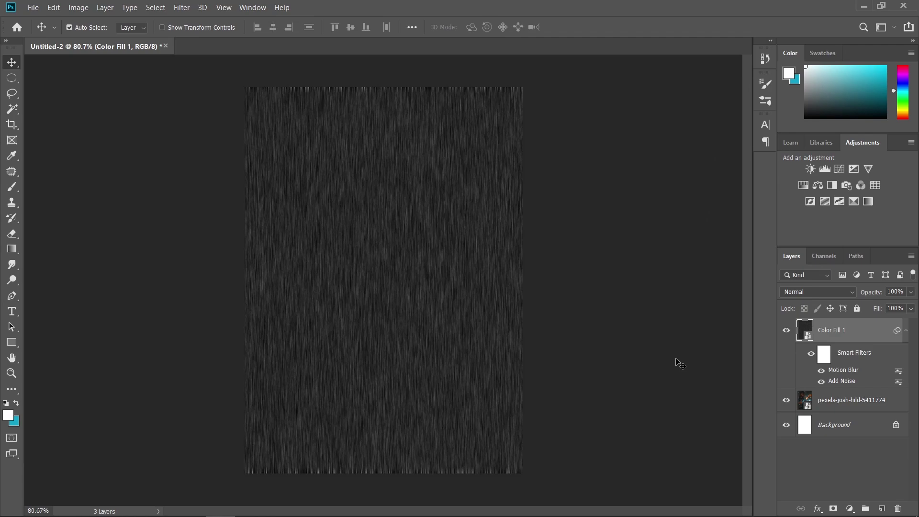
- Free-transform the rain layer to 200% width and height and commit it
key("ctrl+t")
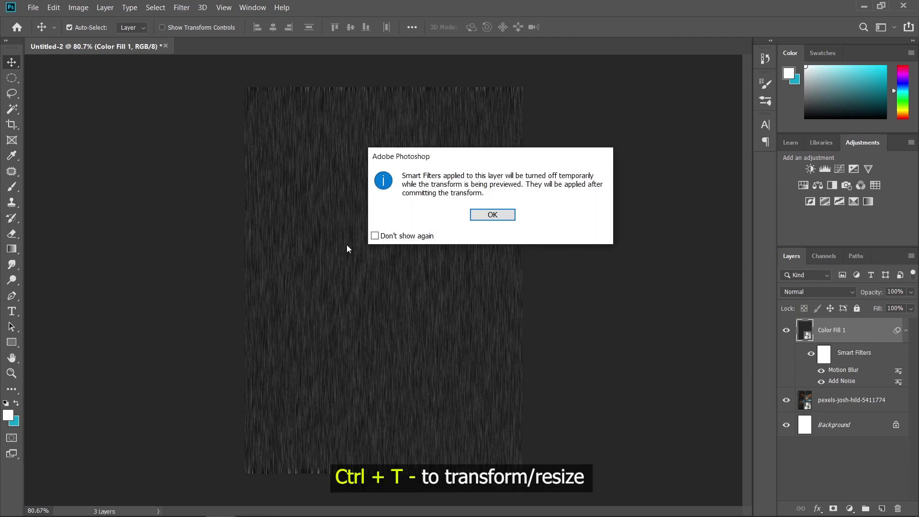
left_click(493, 215)
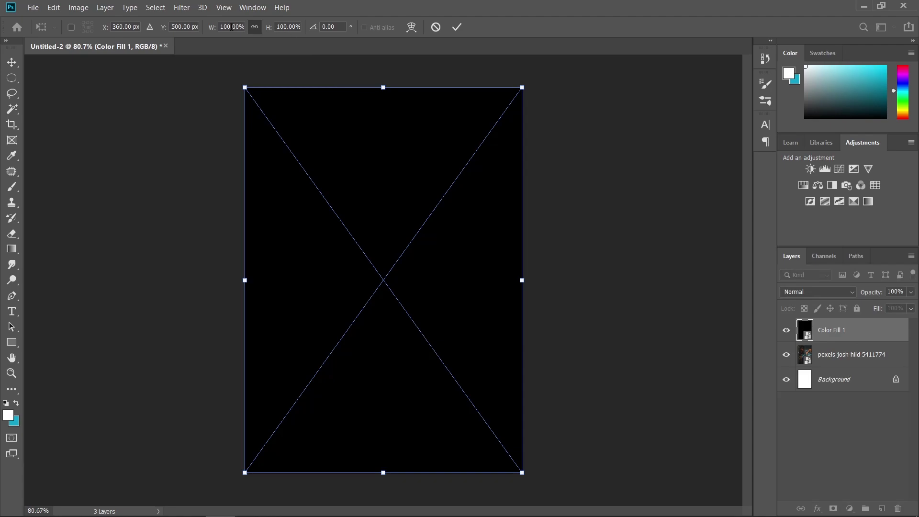
type("200")
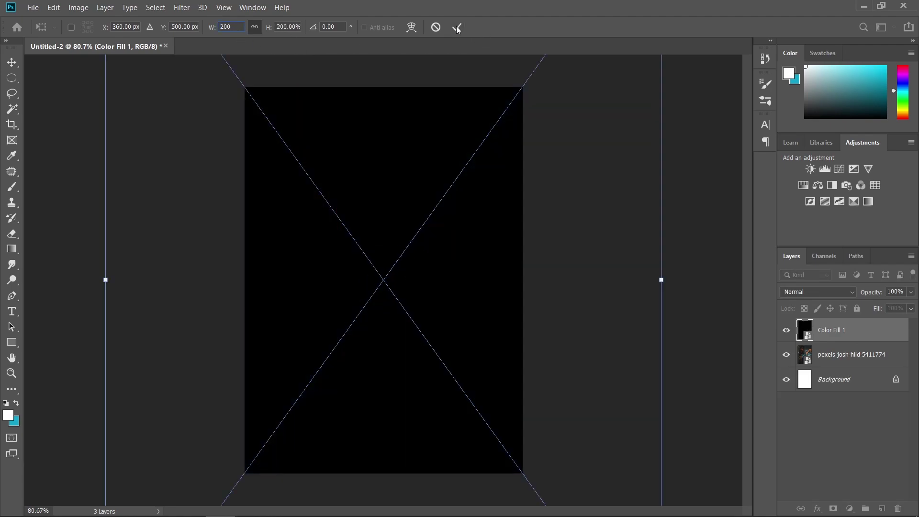
left_click(457, 28)
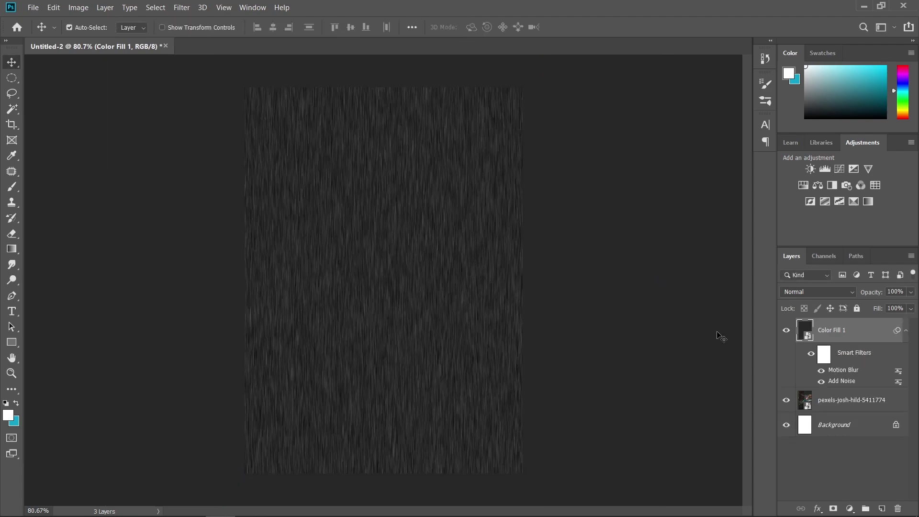
left_click(832, 293)
- Switch the Color Fill 1 layer's blend mode to Screen
left_click(813, 315)
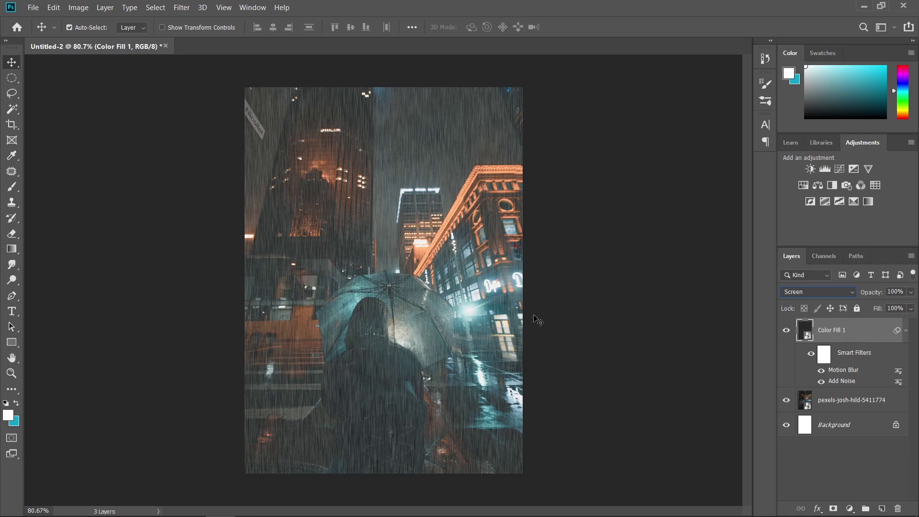
- Add a layer mask to the rain layer and set up a black soft round brush of about 160 px
left_click(834, 509)
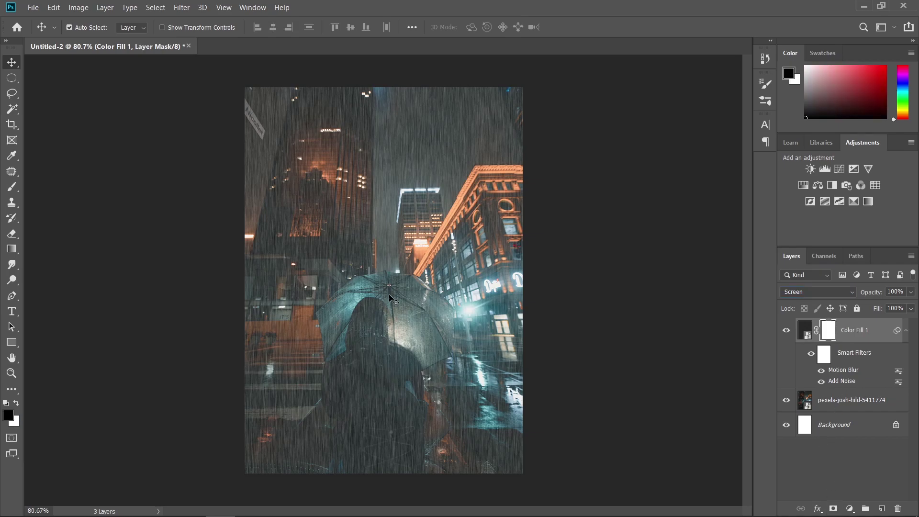
key("b")
left_click(87, 27)
mouse_move(146, 136)
left_mouse_down()
mouse_move(145, 182)
mouse_move(146, 142)
left_mouse_up()
left_click(116, 168)
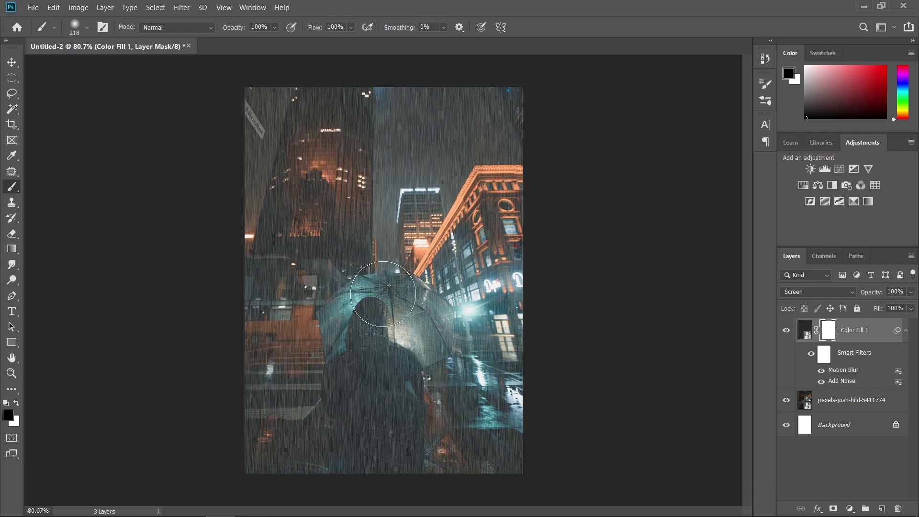
key("x")
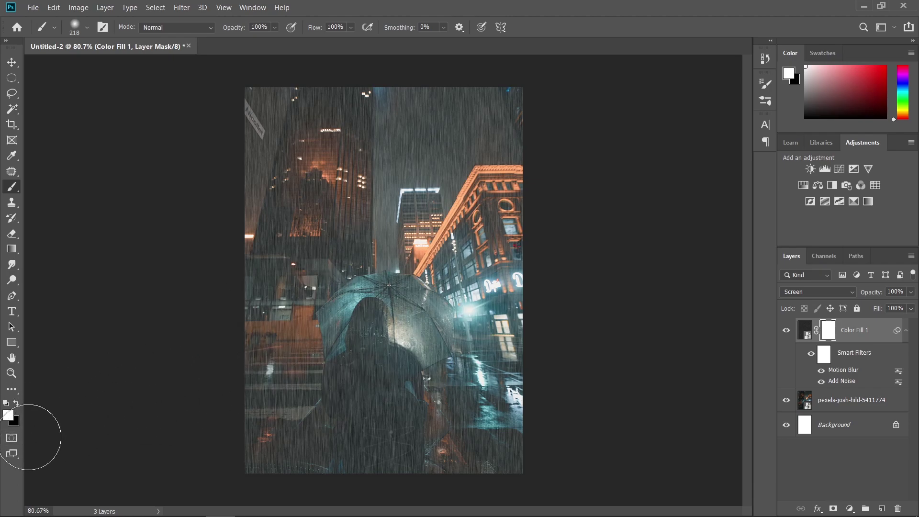
key("x")
key("x")
key("x")
scroll(413, 425, "up", 2)
scroll(412, 425, "up", 2)
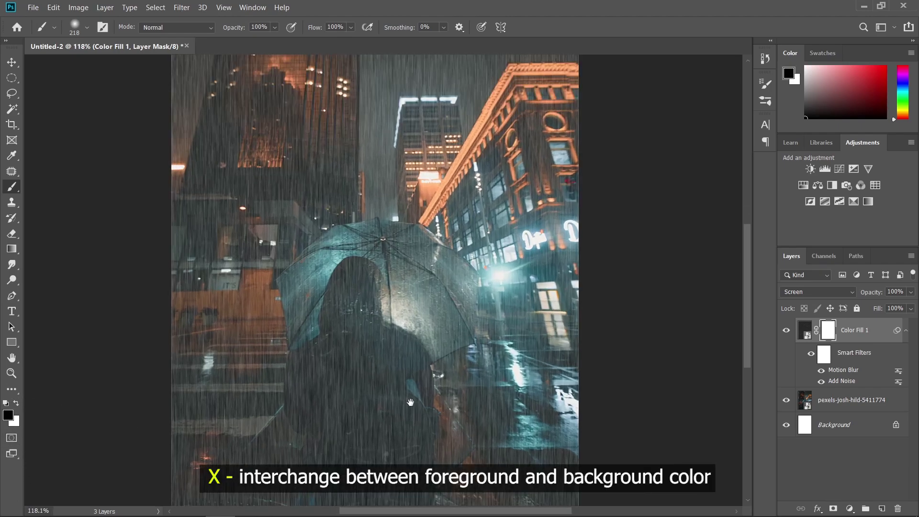
mouse_move(410, 395)
left_mouse_down()
mouse_move(417, 354)
mouse_move(409, 346)
mouse_move(360, 350)
left_mouse_up()
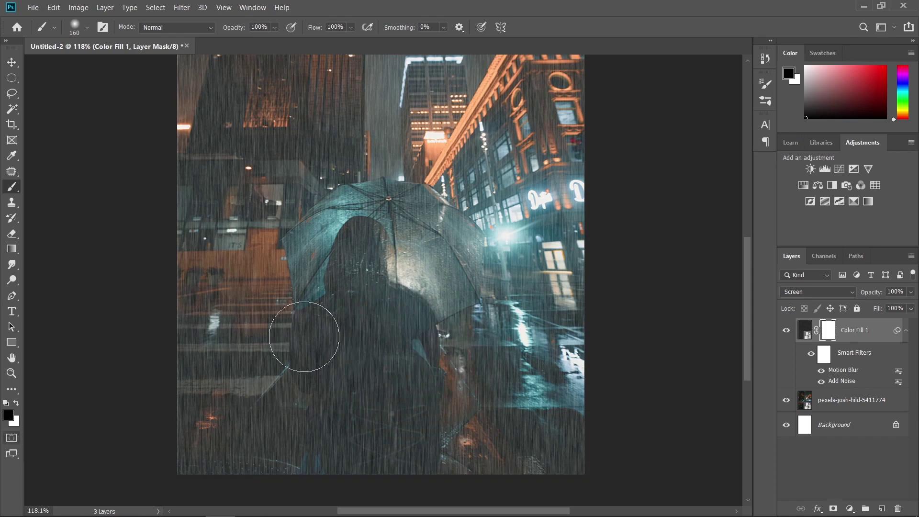
- Paint black at 30% flow over the hooded figure, shoulders and umbrella to hide the rain
mouse_move(353, 318)
left_mouse_down()
mouse_move(354, 394)
mouse_move(381, 425)
mouse_move(410, 387)
left_mouse_up()
mouse_move(389, 367)
left_mouse_down()
mouse_move(346, 373)
mouse_move(345, 418)
left_mouse_up()
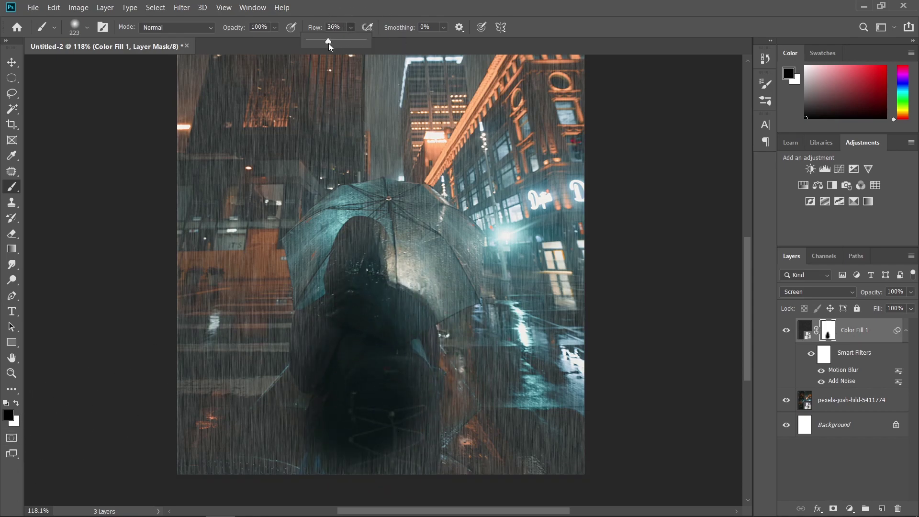
left_click_drag(326, 43, 325, 43)
left_click_drag(398, 334, 411, 334)
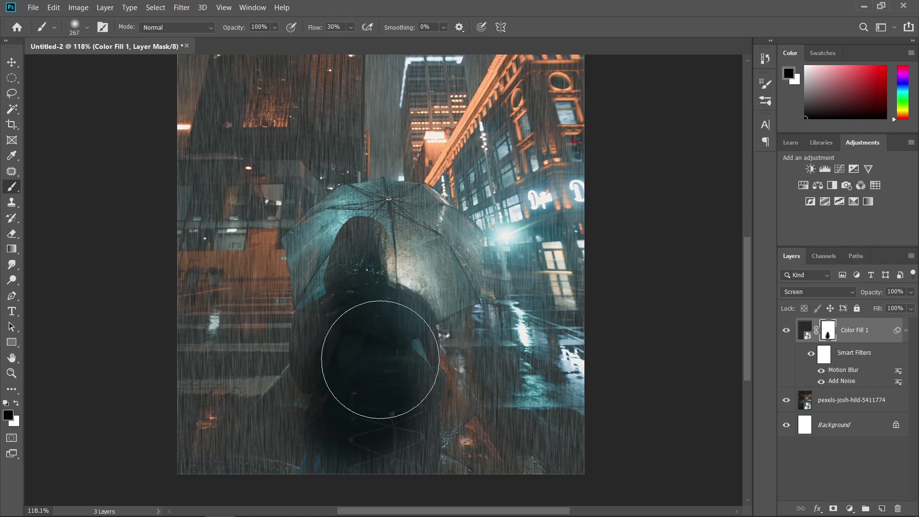
mouse_move(372, 370)
left_mouse_down()
mouse_move(347, 381)
mouse_move(314, 446)
mouse_move(400, 498)
mouse_move(476, 502)
mouse_move(437, 507)
left_mouse_up()
mouse_move(372, 259)
left_mouse_down()
mouse_move(346, 259)
mouse_move(332, 363)
mouse_move(407, 247)
mouse_move(417, 266)
mouse_move(376, 280)
left_mouse_up()
left_click_drag(279, 451, 268, 459)
scroll(261, 464, "down", 3)
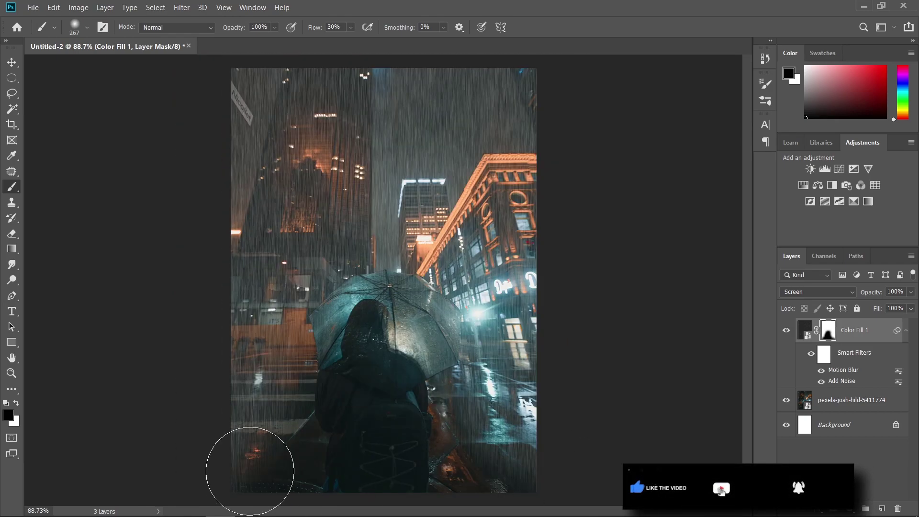
scroll(365, 407, "down", 2)
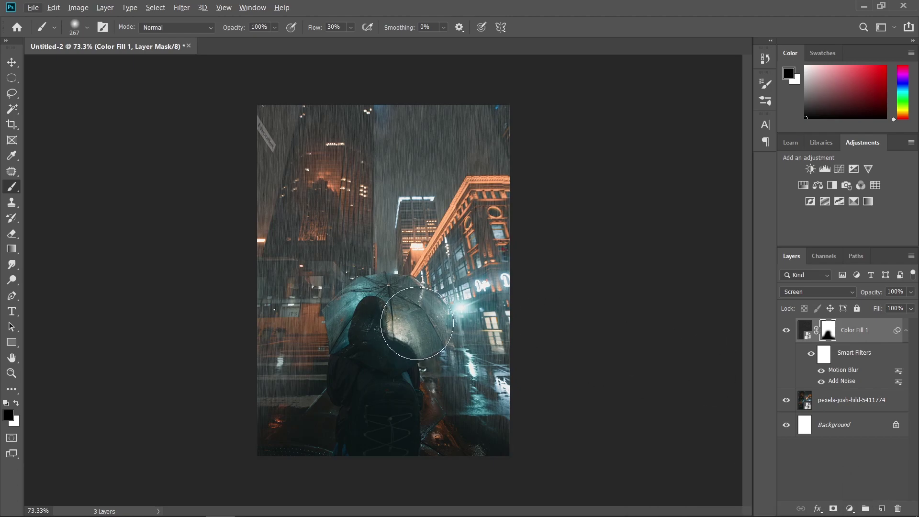
- Add blank Layer 1 above Color Fill 1, select the Brush tool and show the Brushes panel
left_click(884, 509)
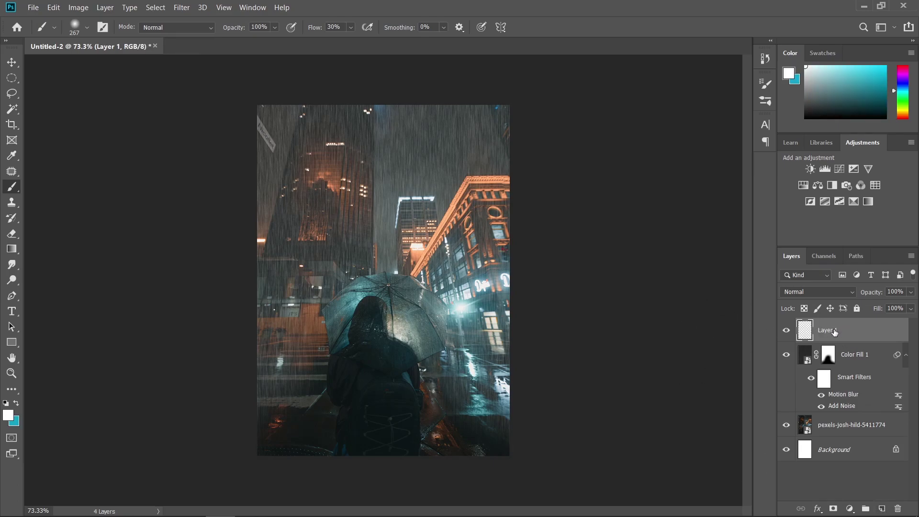
key("b")
left_click(766, 101)
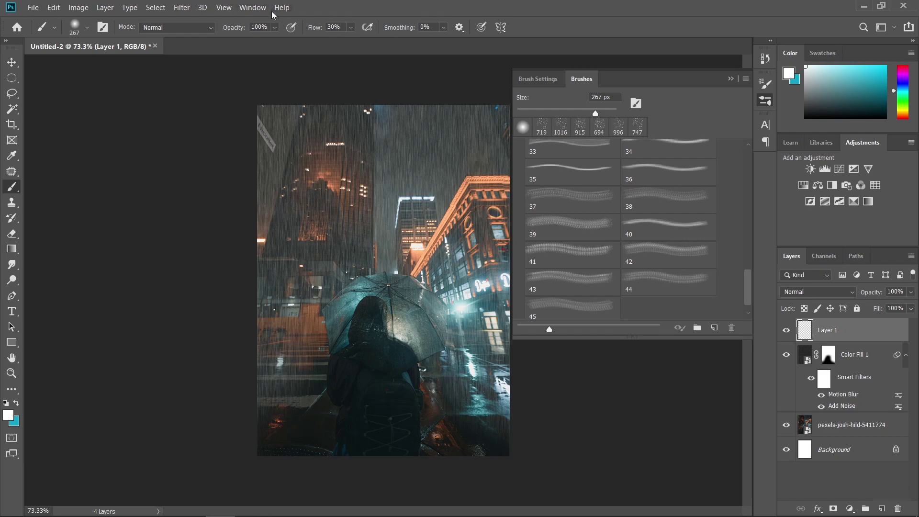
left_click(254, 8)
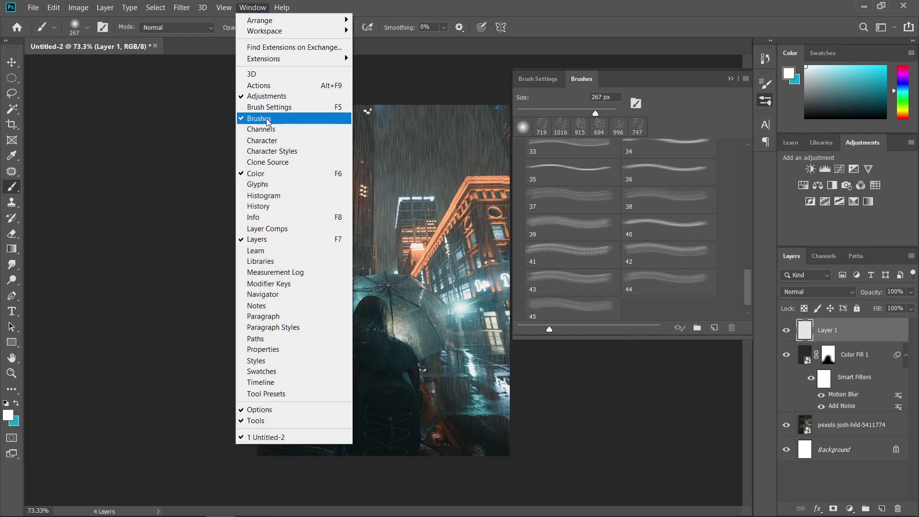
left_click(723, 61)
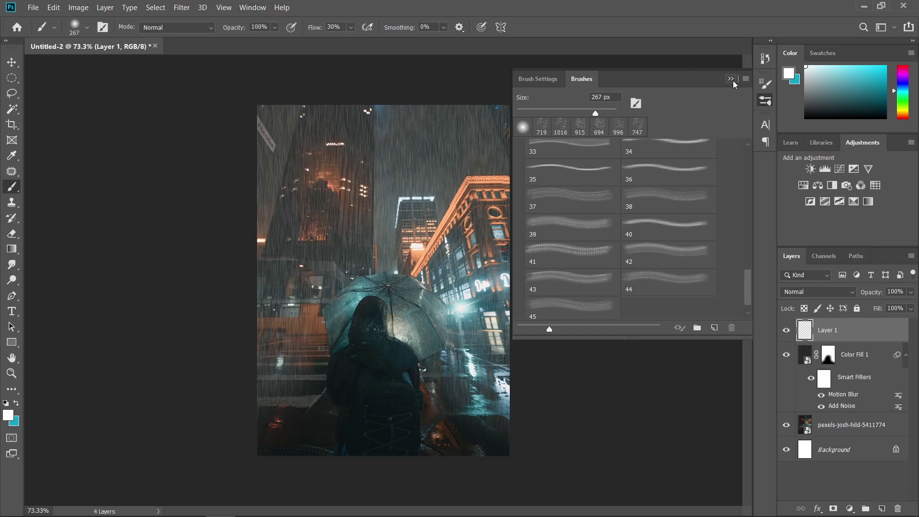
- Select splash brush 36 from the Free Splash Photoshop Brushes 4 set
left_click(732, 79)
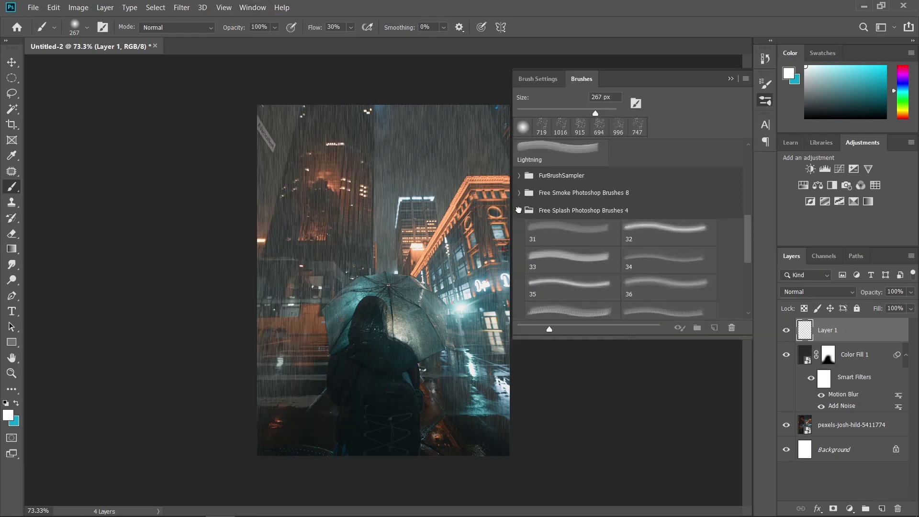
left_click(519, 210)
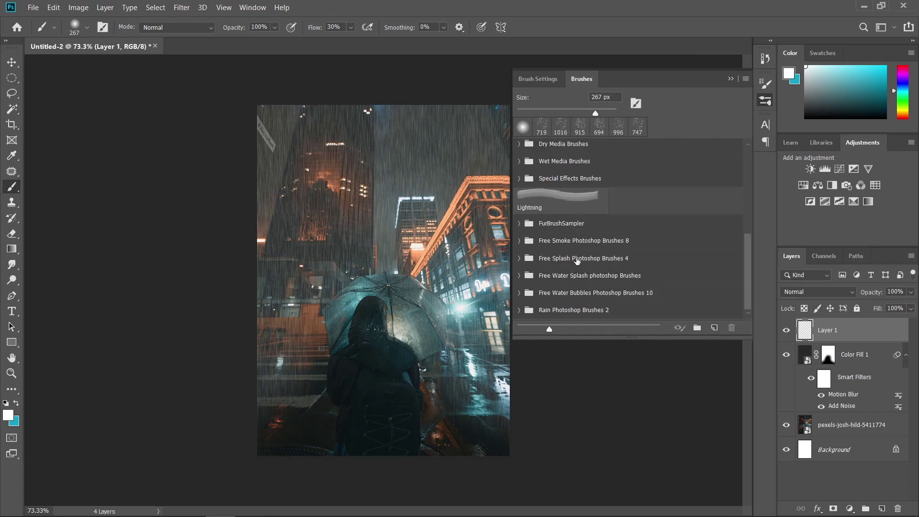
left_click(520, 258)
scroll(558, 272, "down", 4)
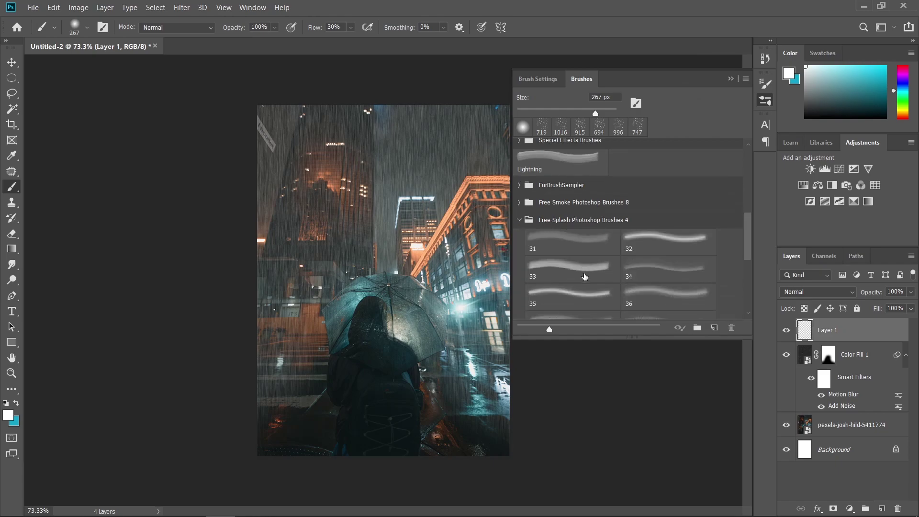
left_click(646, 250)
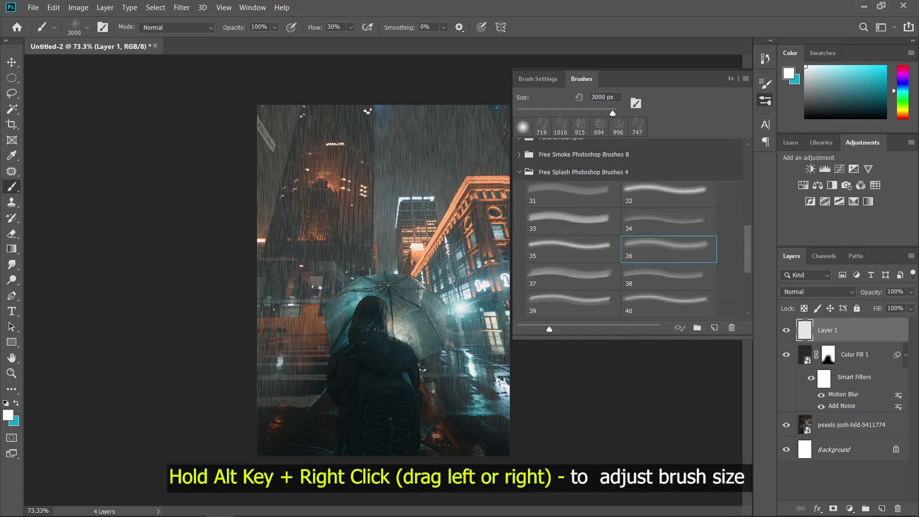
- Resize the splash brush to about 68 px and raise its flow to 100%
mouse_move(441, 270)
left_mouse_down()
mouse_move(17, 309)
mouse_move(347, 284)
mouse_move(249, 288)
left_mouse_up()
scroll(410, 312, "up", 9)
mouse_move(349, 267)
left_mouse_down()
mouse_move(308, 267)
mouse_move(352, 275)
left_mouse_up()
scroll(314, 258, "down", 1)
left_click_drag(253, 277, 240, 278)
mouse_move(181, 297)
left_mouse_down()
mouse_move(174, 294)
mouse_move(191, 302)
mouse_move(185, 306)
left_mouse_up()
scroll(187, 302, "up", 1)
left_click(187, 307)
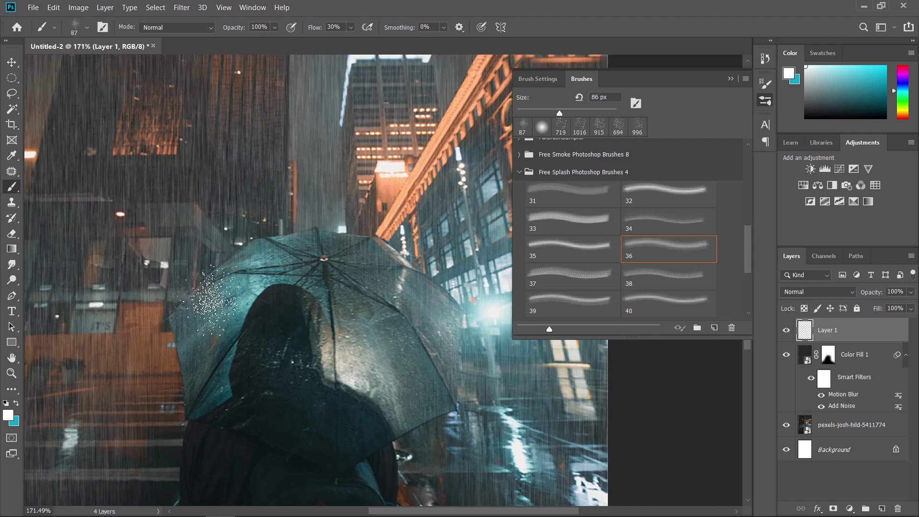
left_click(351, 27)
left_click_drag(355, 41, 394, 41)
left_click(185, 295)
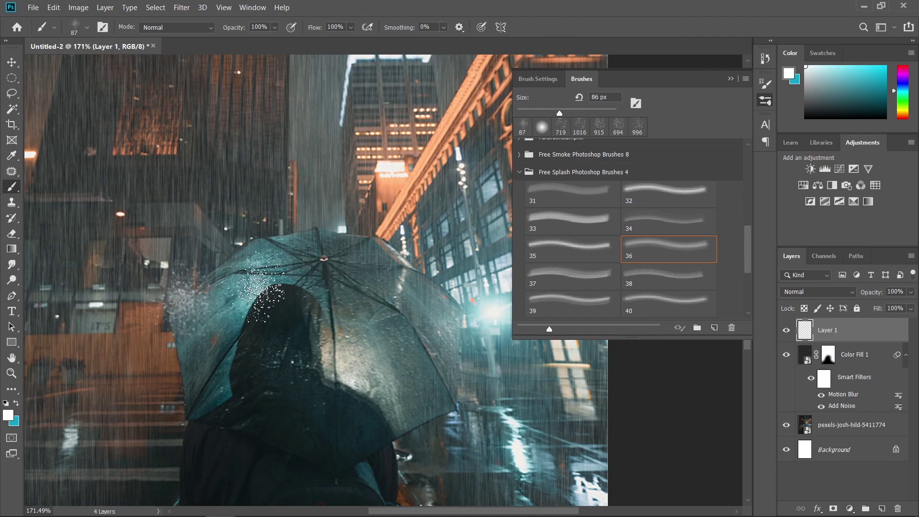
mouse_move(219, 290)
left_mouse_down()
mouse_move(190, 306)
mouse_move(238, 289)
mouse_move(206, 278)
mouse_move(302, 271)
mouse_move(261, 230)
left_mouse_up()
- Stamp white splashes across the umbrella's top, upper right, right edge and left of its peak
left_click(337, 238)
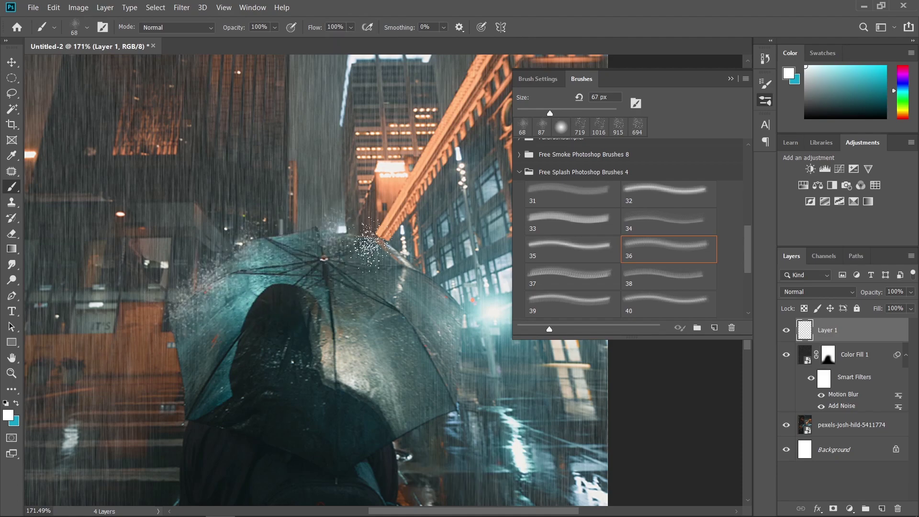
left_click(342, 266)
key("ctrl+z")
left_click(377, 266)
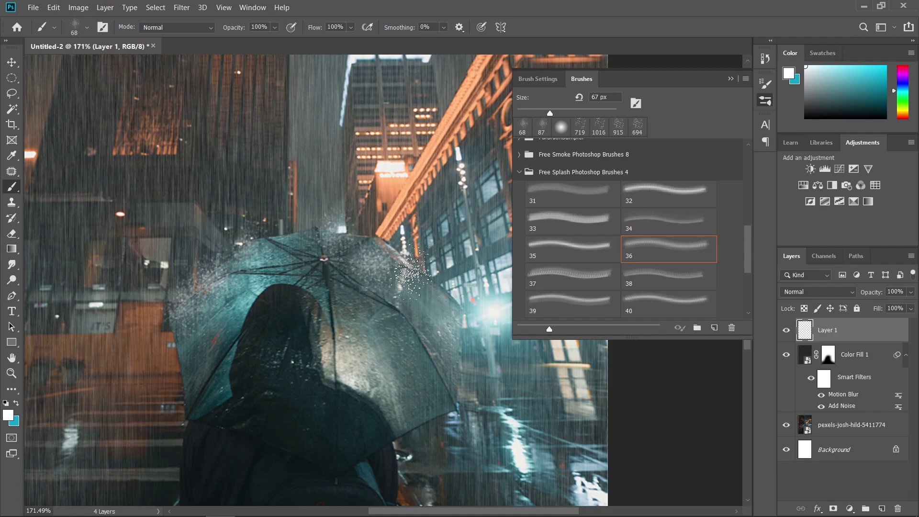
left_click(462, 333)
left_click(301, 229)
left_click(397, 259)
scroll(477, 359, "down", 5)
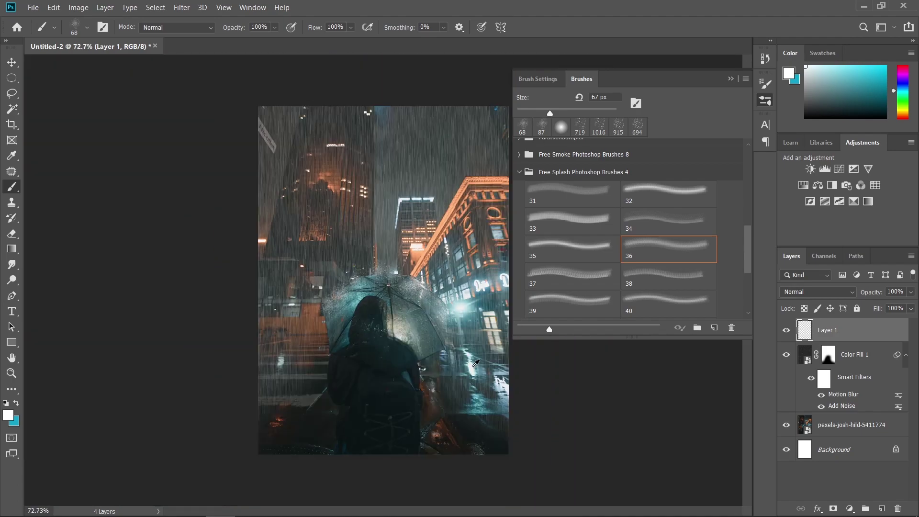
scroll(477, 359, "up", 5)
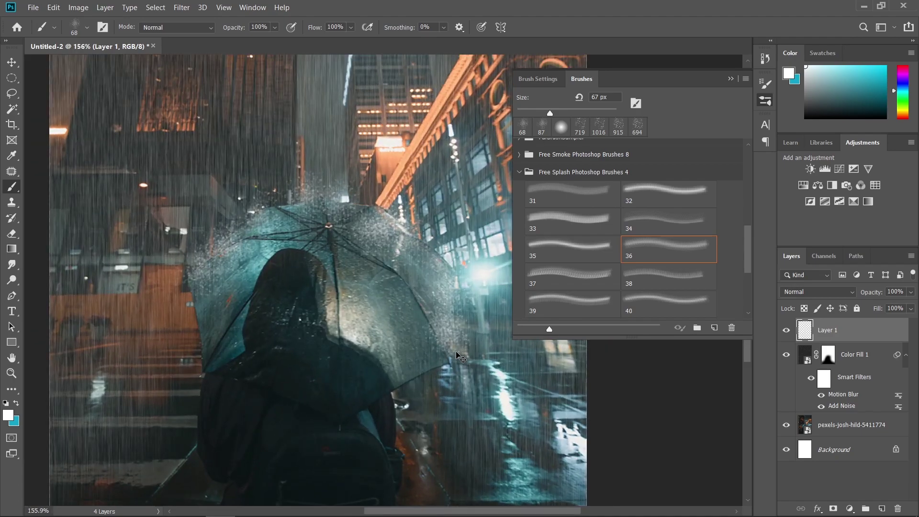
- Shrink the splash brush to about 55 px and add splashes at the umbrella's top and upper right
left_click_drag(436, 247, 431, 248)
left_click(431, 248)
left_click(350, 197)
scroll(439, 272, "down", 5)
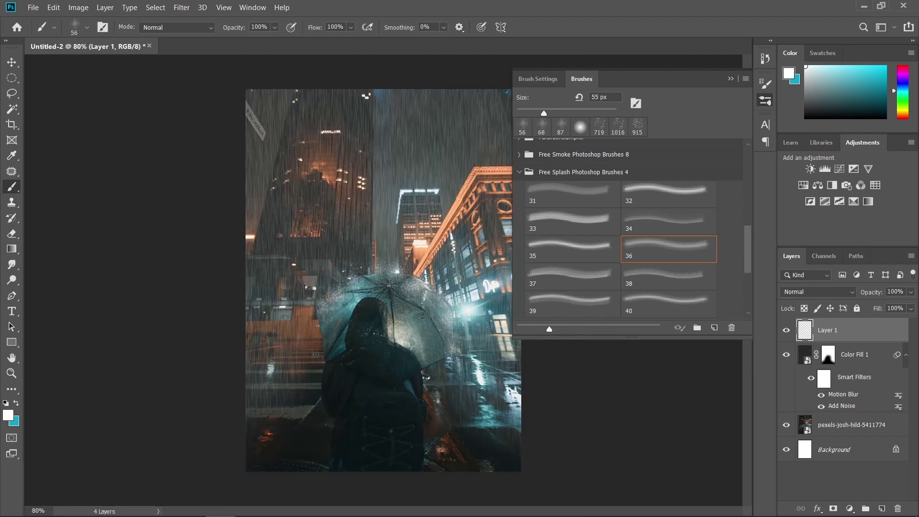
scroll(405, 306, "up", 2)
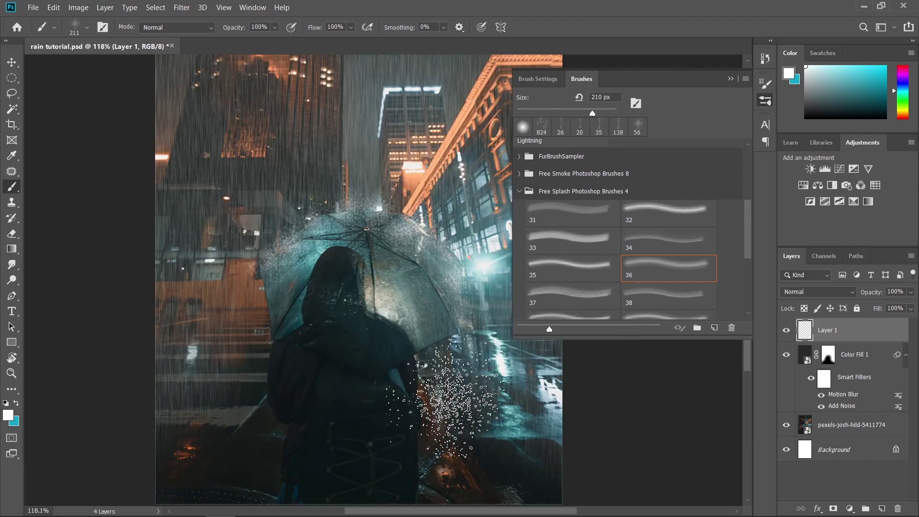
scroll(445, 402, "down", 1)
scroll(369, 330, "up", 1)
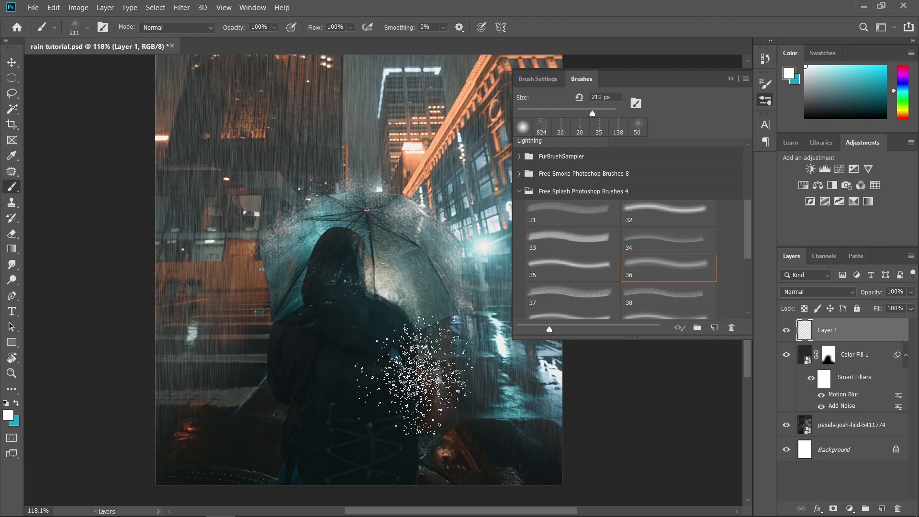
- Select water bubbles brush 33 from the Free Water Bubbles Photoshop Brushes 10 set
left_click_drag(473, 325, 376, 326)
left_click(521, 191)
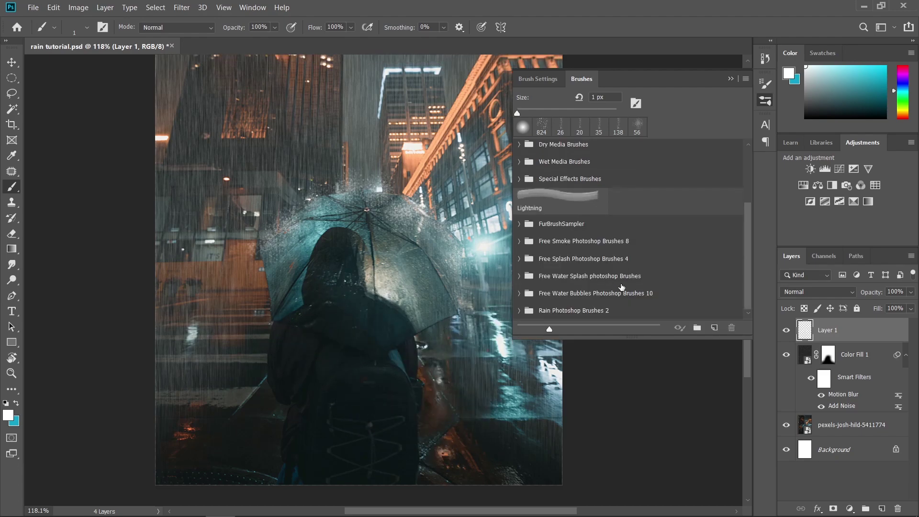
left_click(516, 296)
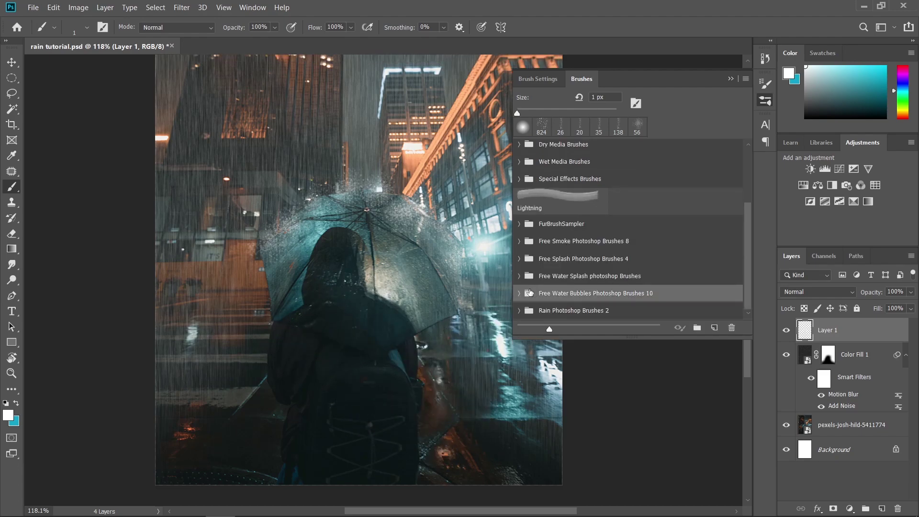
left_click(520, 294)
scroll(584, 287, "down", 3)
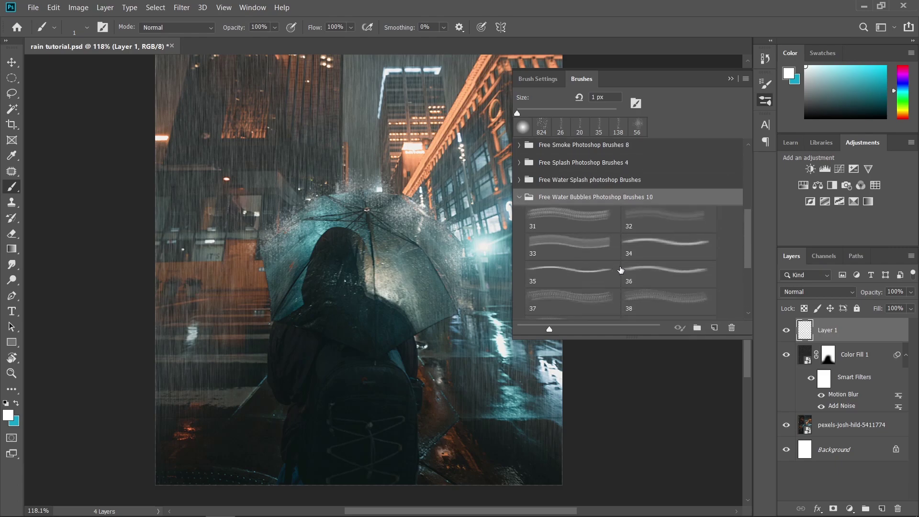
left_click(570, 246)
- Rotate the bubble brush tip about 45 degrees and size it to about 115 px
left_click_drag(431, 245, 349, 259)
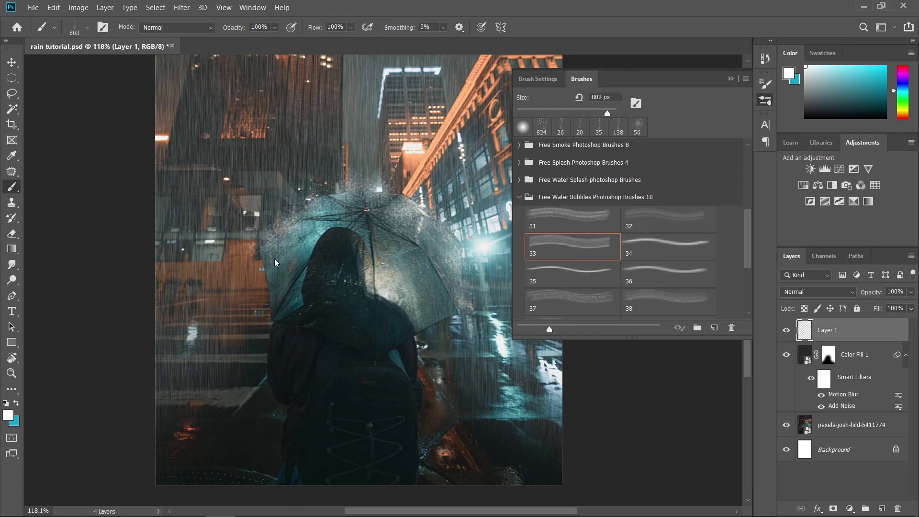
left_click_drag(274, 261, 109, 283)
key("]")
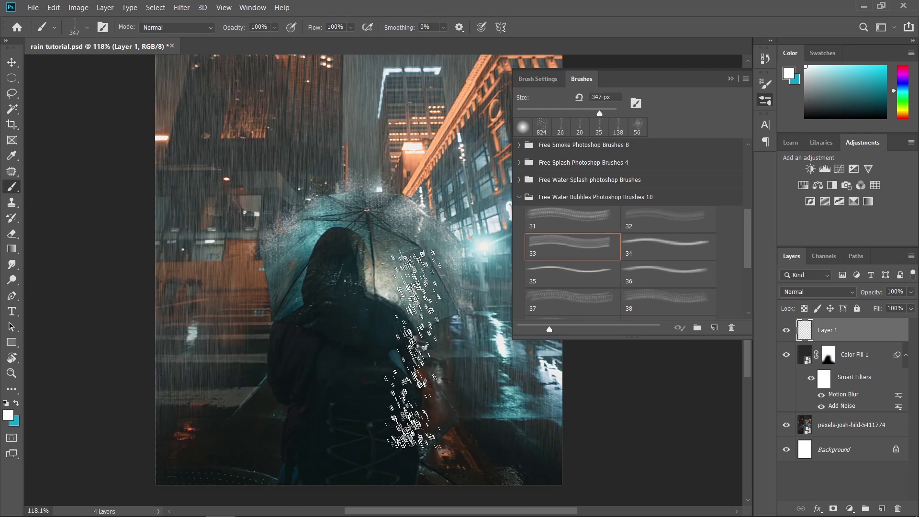
left_click(88, 29)
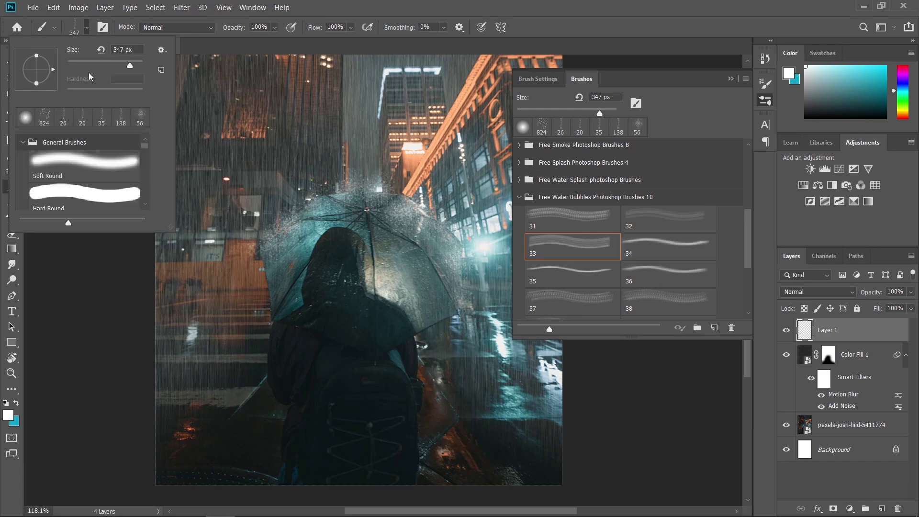
left_click_drag(54, 72, 50, 90)
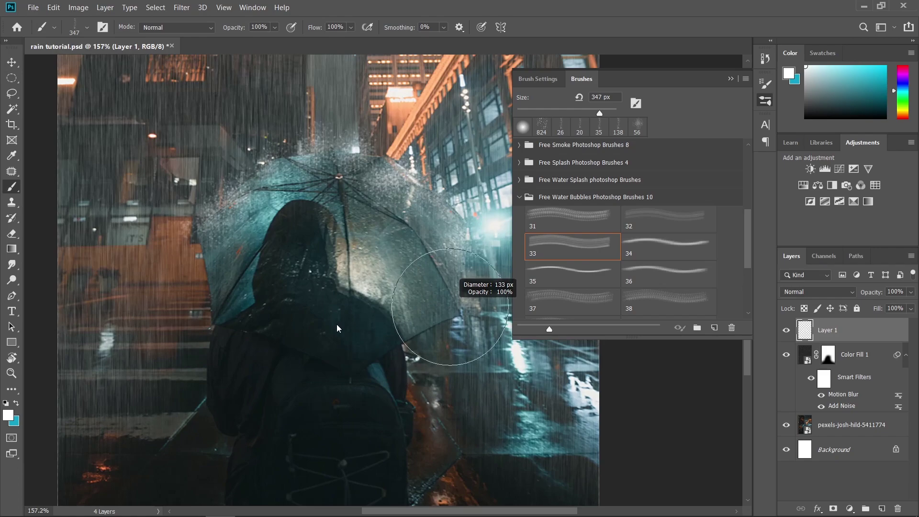
mouse_move(469, 371)
left_mouse_down()
mouse_move(481, 374)
mouse_move(456, 358)
left_mouse_up()
scroll(467, 372, "up", 2)
- Stamp white bubble specks near the umbrella, down the figure's back and on the stairs
left_click(457, 355)
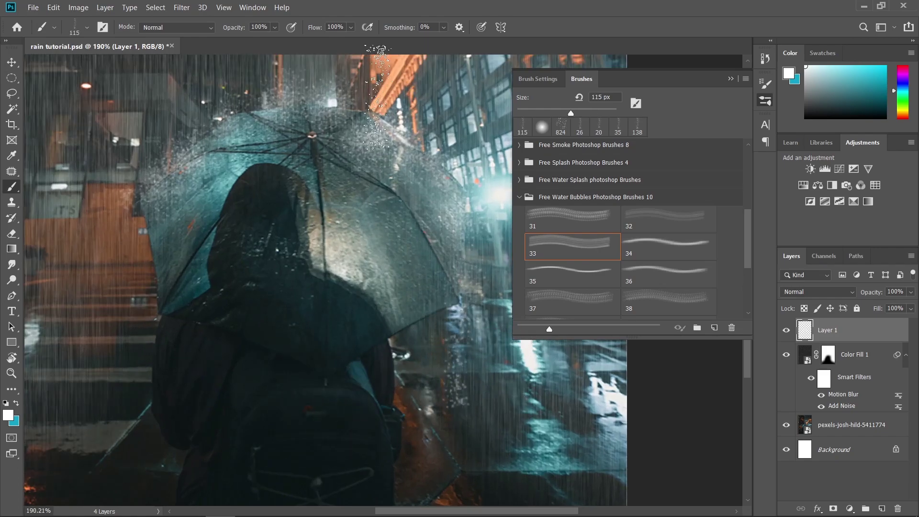
left_click(324, 426)
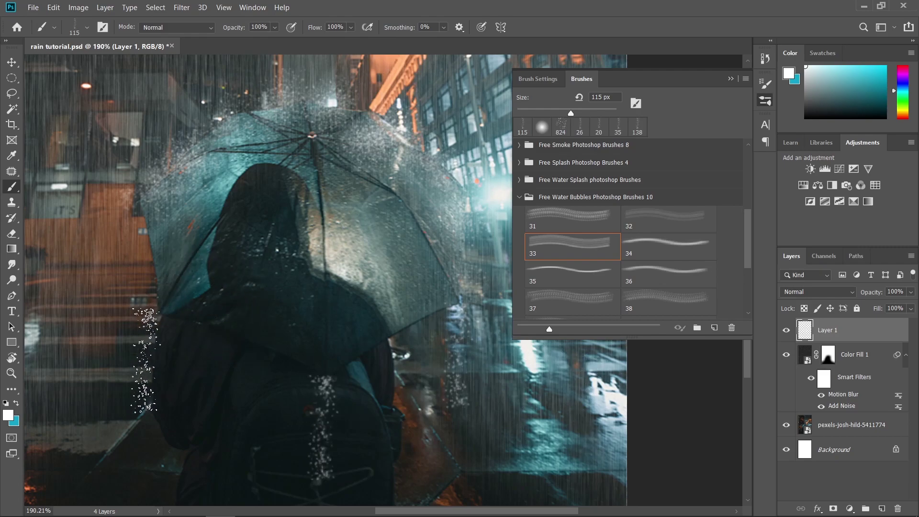
left_click(128, 254)
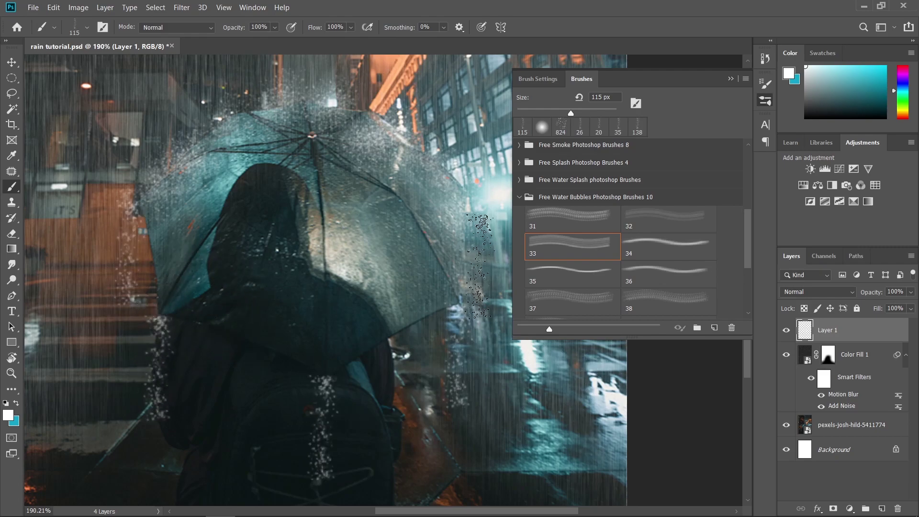
scroll(380, 332, "down", 2)
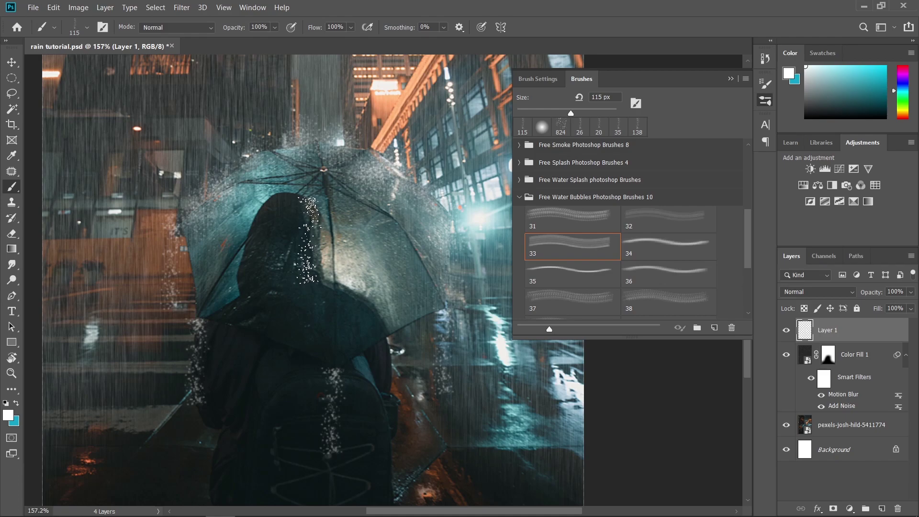
- Switch to the Eraser, adjust its flow, and size the tip to about 45 px
key("e")
left_click_drag(406, 313, 403, 278)
scroll(353, 350, "up", 4)
mouse_move(357, 351)
left_mouse_down()
mouse_move(327, 357)
mouse_move(312, 331)
left_mouse_up()
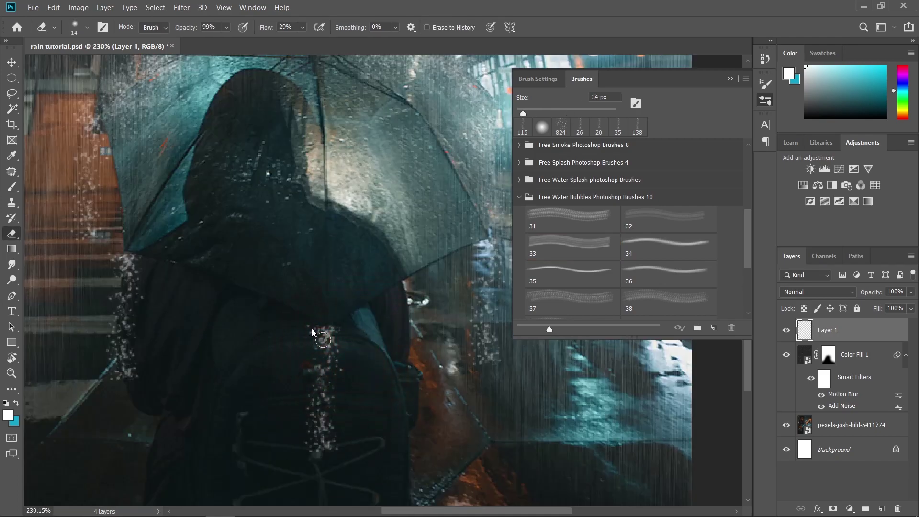
left_click(303, 27)
left_click(314, 301)
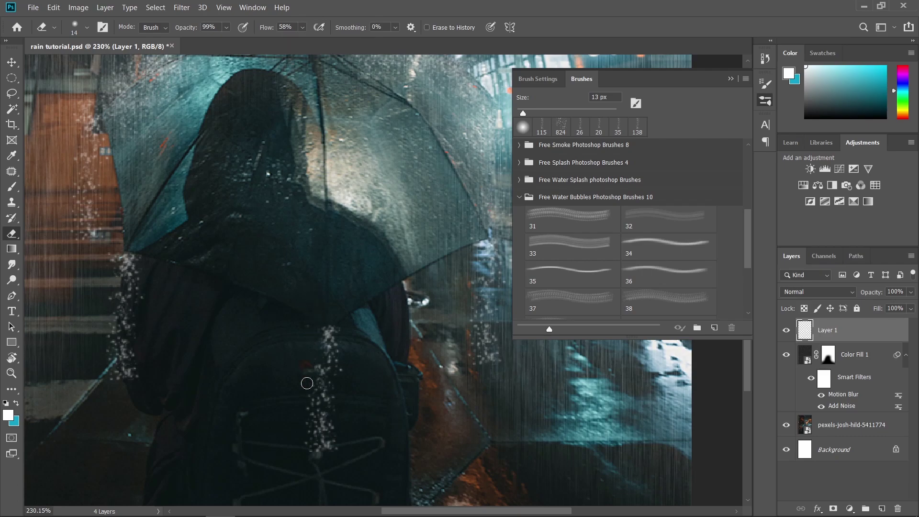
left_click_drag(303, 404, 315, 415)
- Partly erase the white spray at lower flow, then along the umbrella edge with a 15 px tip
left_click_drag(314, 378, 311, 430)
left_click(303, 27)
left_click_drag(311, 41, 288, 41)
left_click(344, 446)
key("bracketleft")
key("bracketleft")
key("bracketleft")
left_click_drag(128, 328, 122, 374)
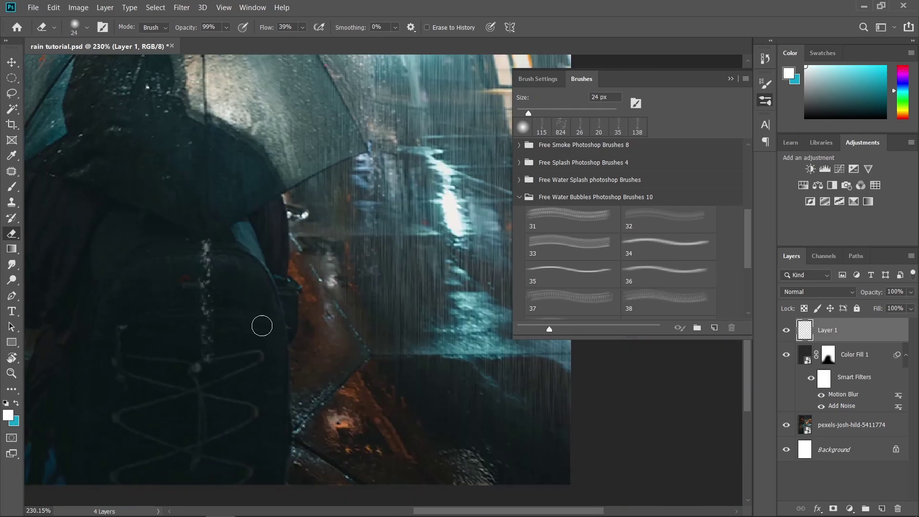
scroll(218, 252, "down", 8)
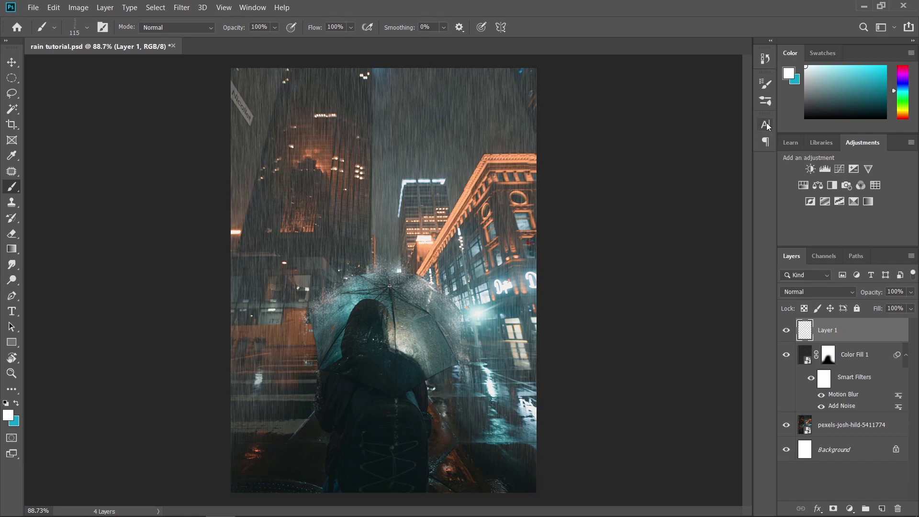
- Stamp white bubbles with bubble brush preset 37 at 688 px onto a new Layer 2
left_click(765, 103)
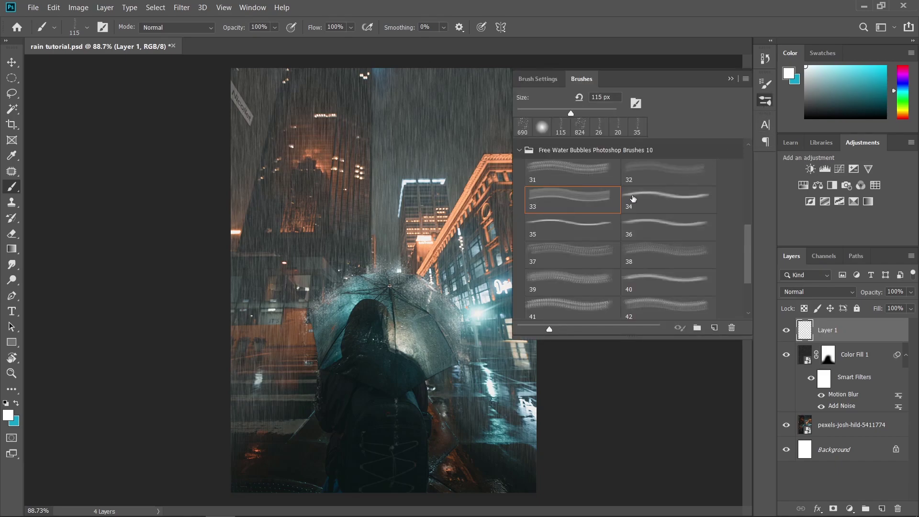
left_click(582, 258)
left_click(731, 79)
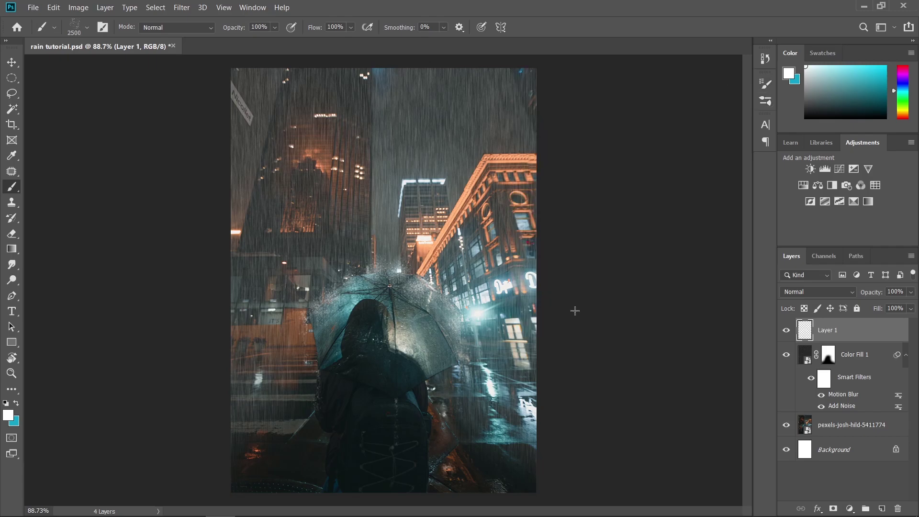
left_click_drag(463, 323, 108, 361)
left_click_drag(415, 343, 361, 343)
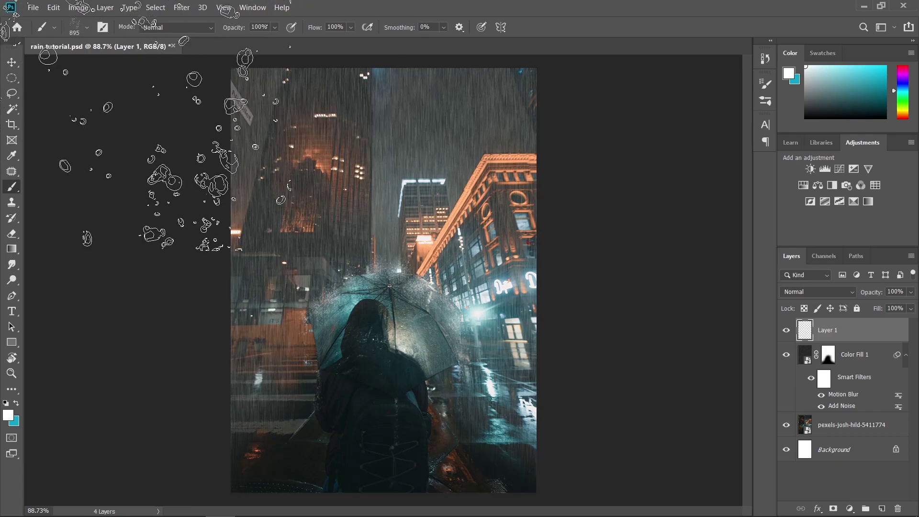
left_click(88, 29)
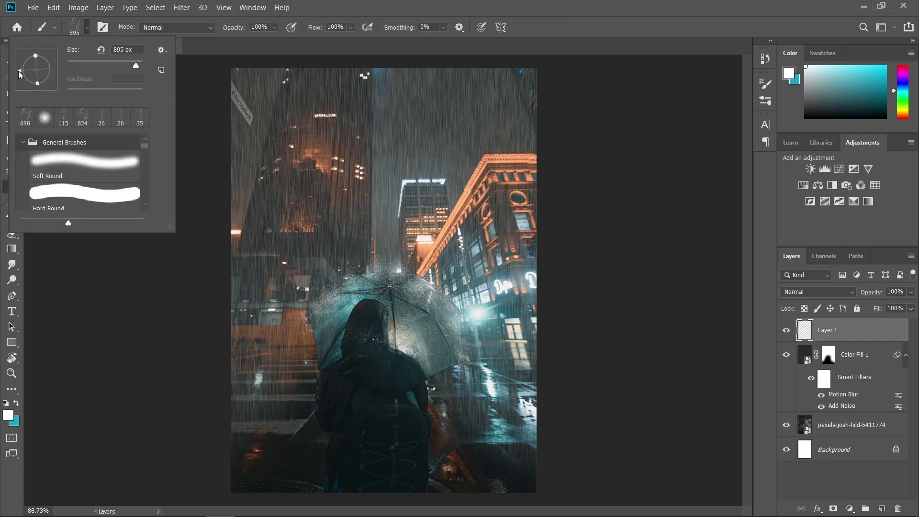
left_click_drag(459, 372, 372, 377)
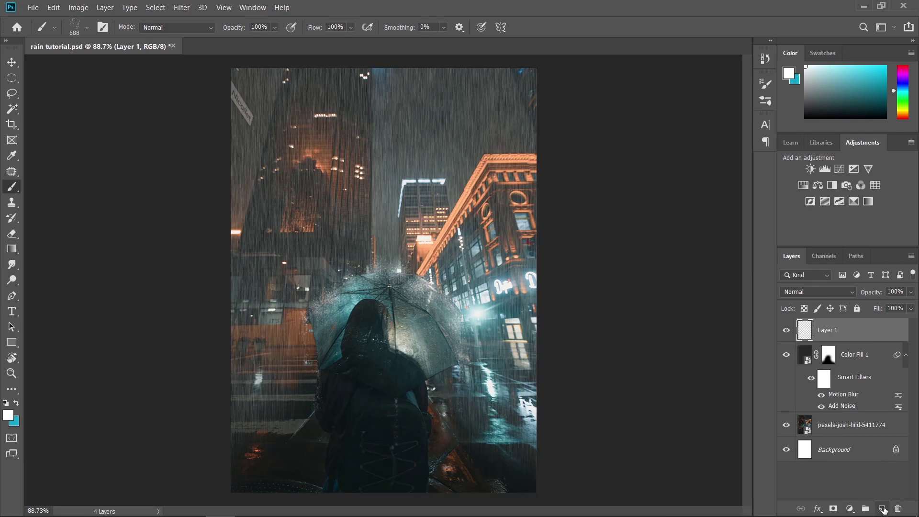
left_click(882, 508)
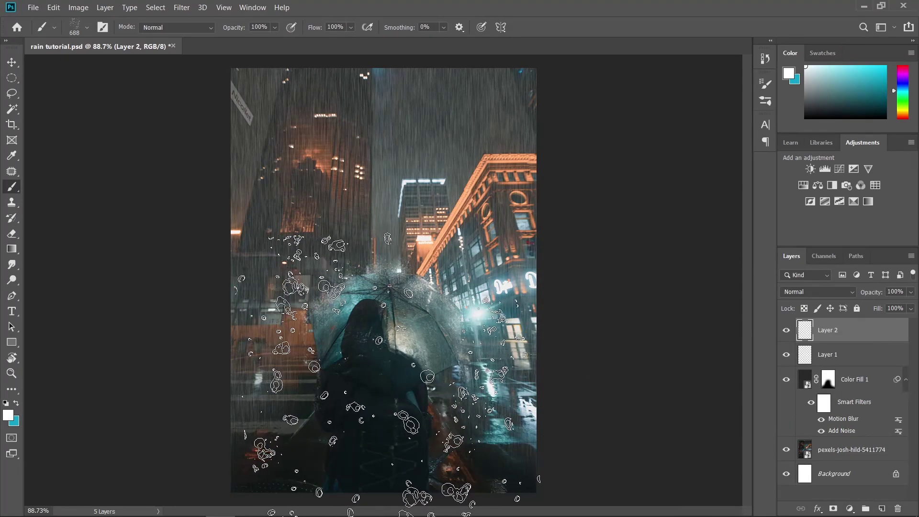
left_click(383, 373)
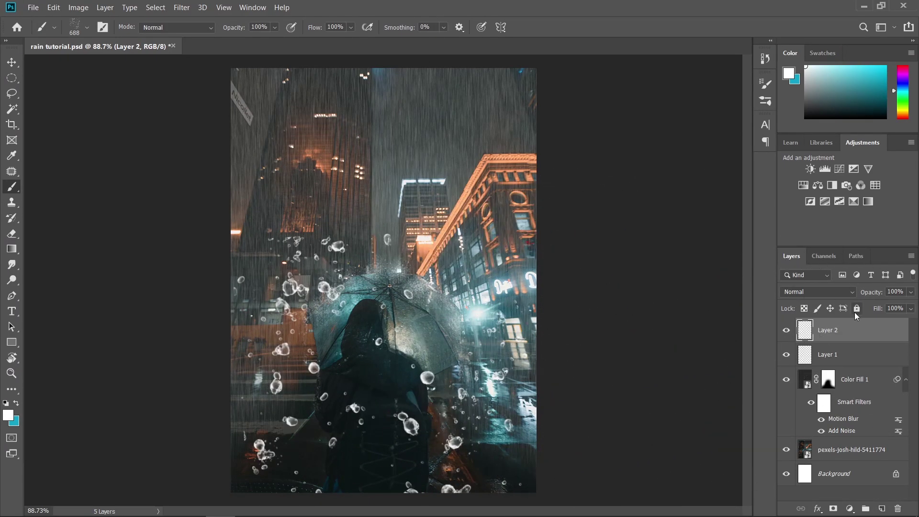
- Convert Layer 2 to a smart object and apply Motion Blur at angle -90, distance 40
right_click(873, 328)
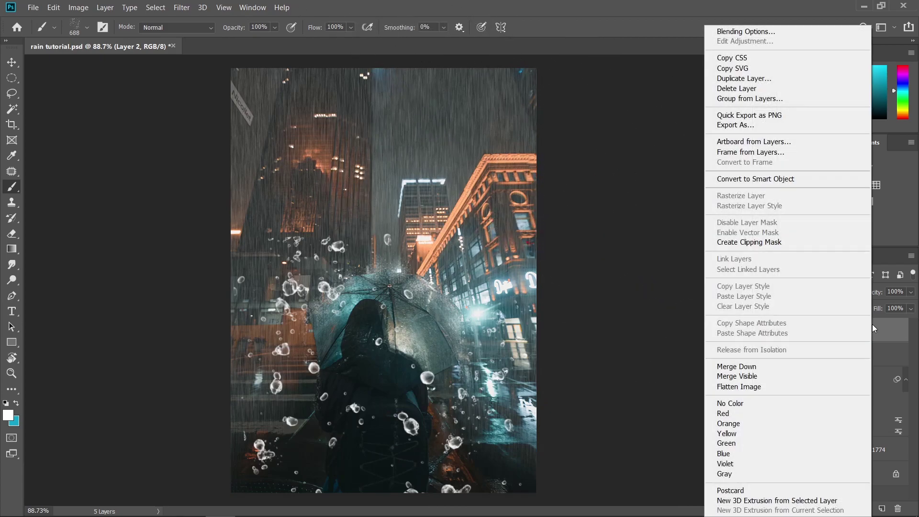
left_click(788, 180)
left_click(189, 8)
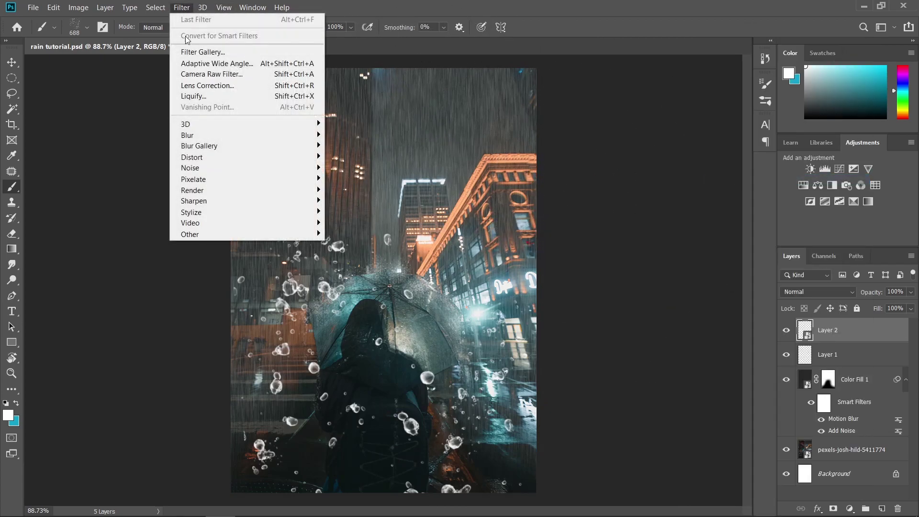
mouse_move(221, 136)
left_click(355, 201)
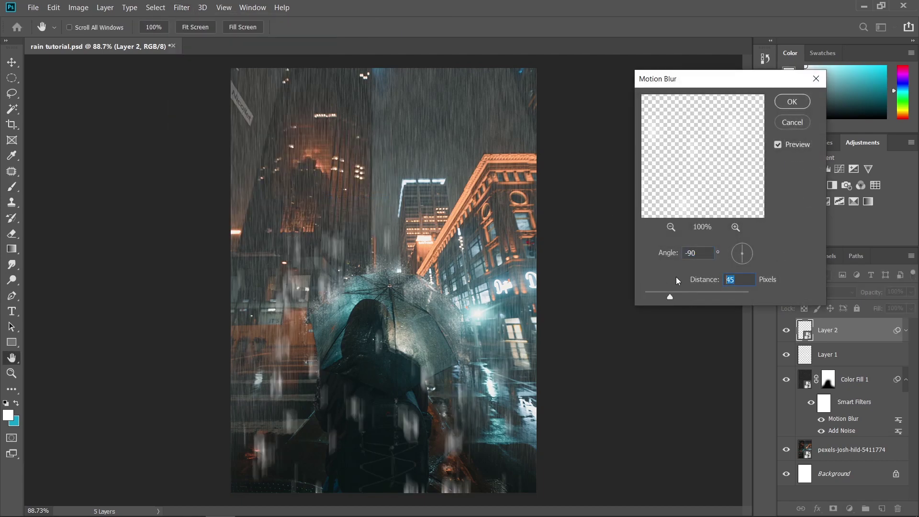
type("40")
left_click(805, 106)
key("b")
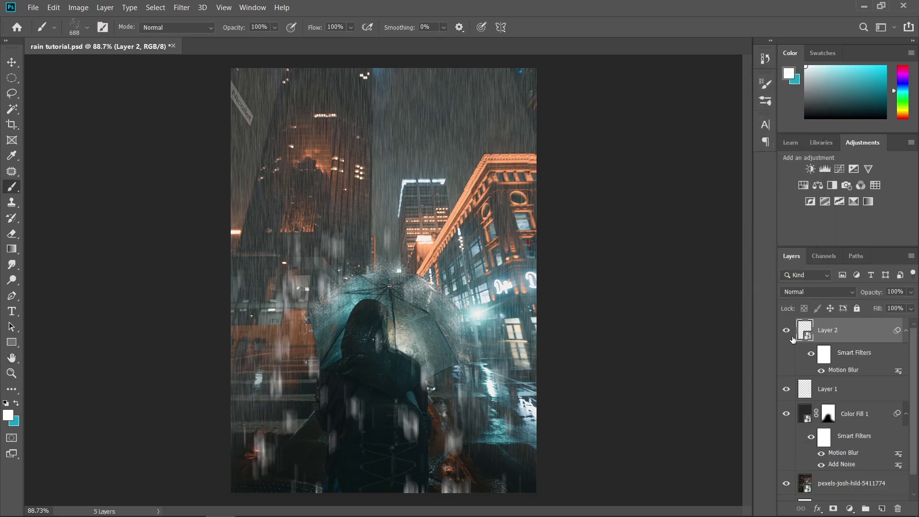
- Mask Layer 2 with a 419 px black Soft Round brush over the umbrella, figure and lower-right street
left_click(833, 509)
key("d")
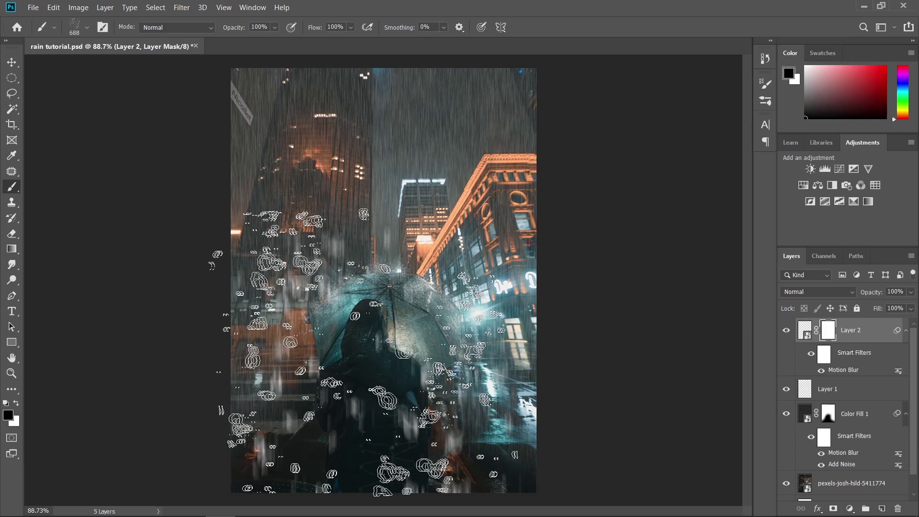
left_click(88, 28)
left_click(85, 166)
left_click_drag(410, 317, 352, 325)
mouse_move(407, 323)
left_mouse_down()
mouse_move(383, 382)
mouse_move(408, 311)
mouse_move(364, 354)
mouse_move(370, 410)
mouse_move(380, 390)
mouse_move(395, 398)
mouse_move(384, 466)
mouse_move(412, 393)
left_mouse_up()
key("x")
left_click_drag(355, 427, 349, 455)
key("x")
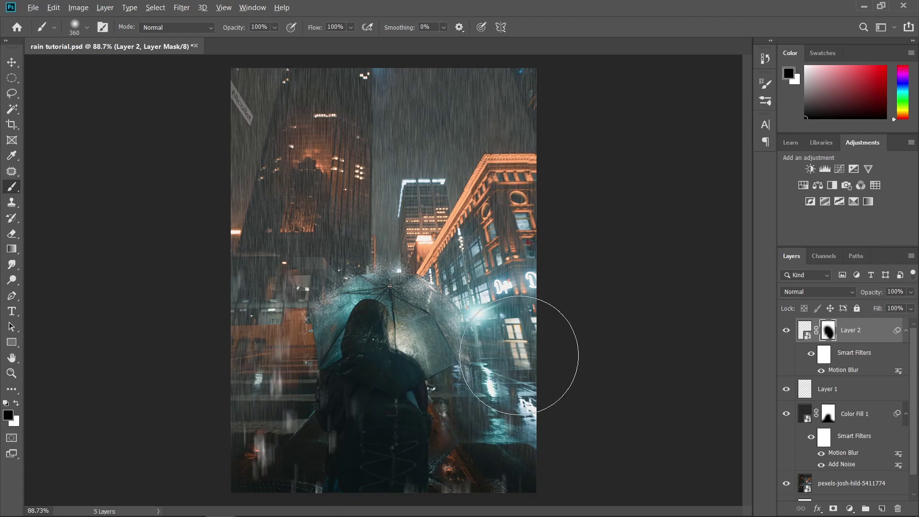
key("x")
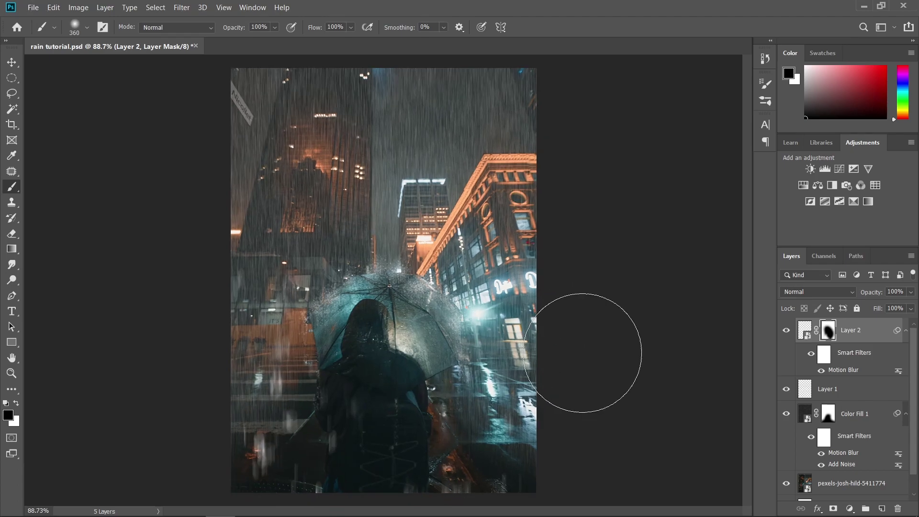